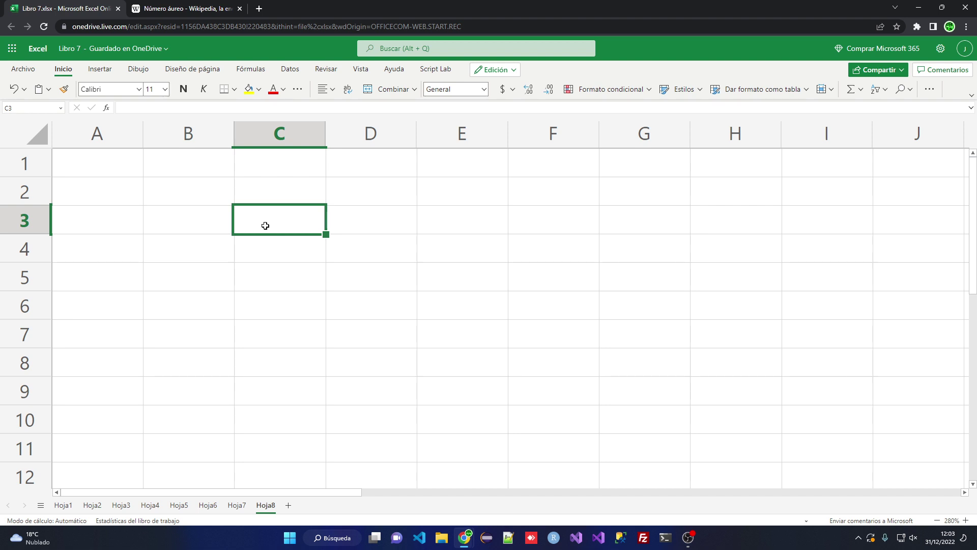
Step: Enter 0 in A1, 1 in A2, and the formula =A1+A2 in A3
left_click(110, 162)
type("0")
key("Return")
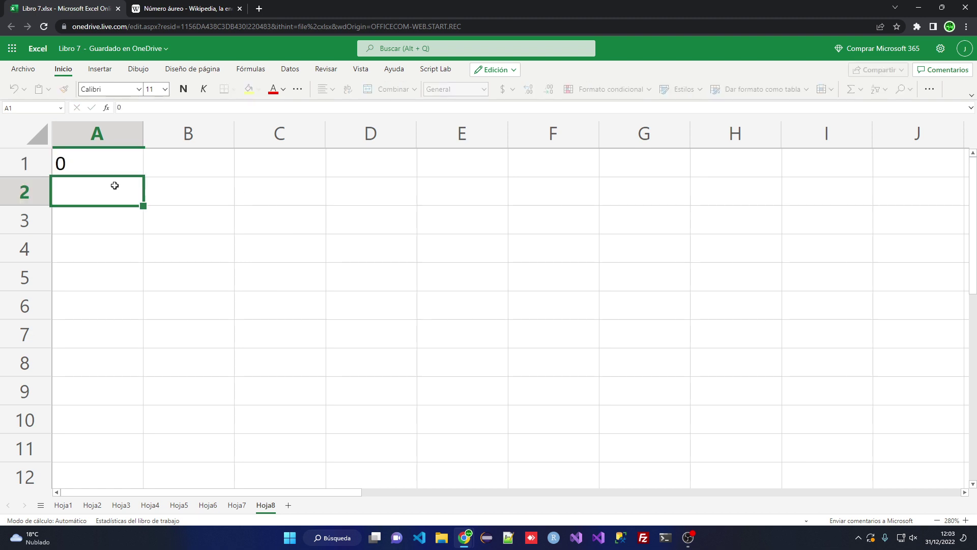
type("1")
key("Return")
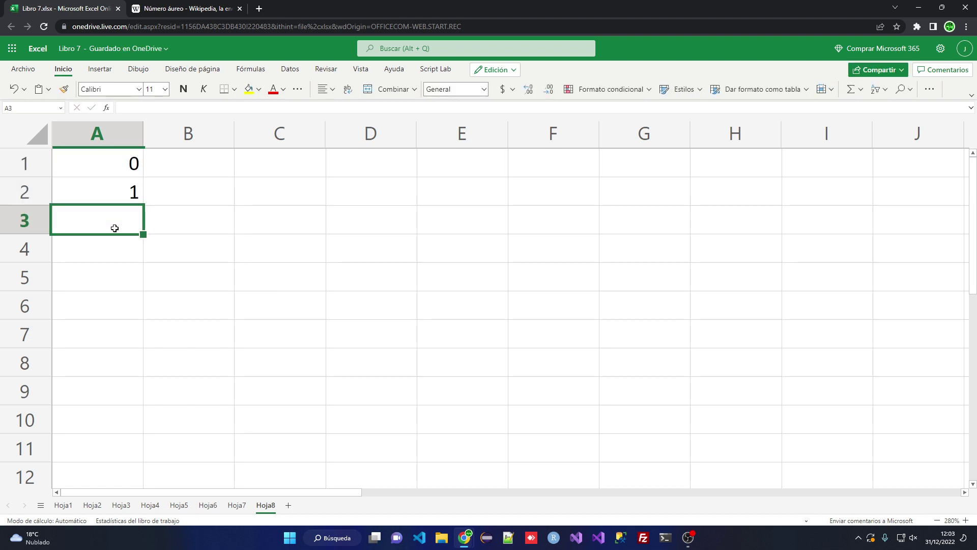
type("=a1+a")
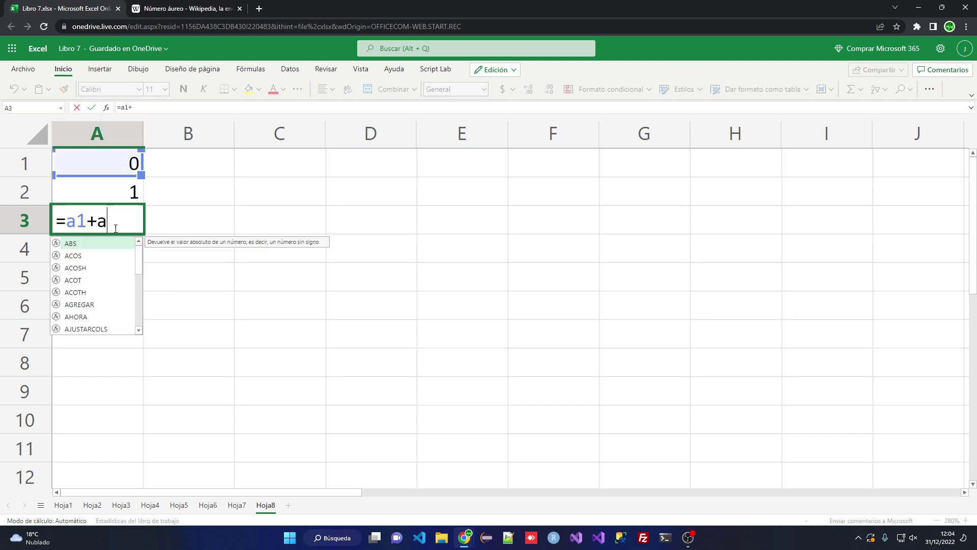
type("2")
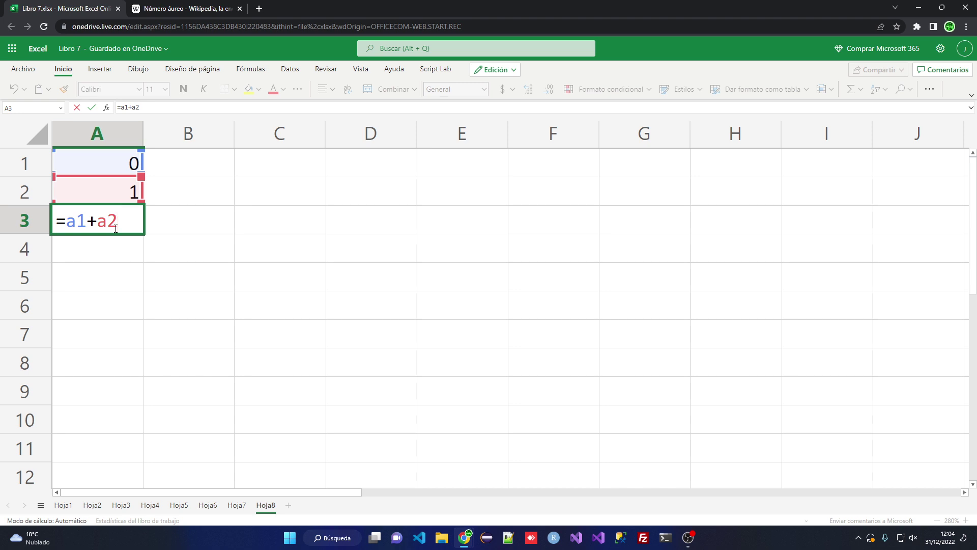
key("Return")
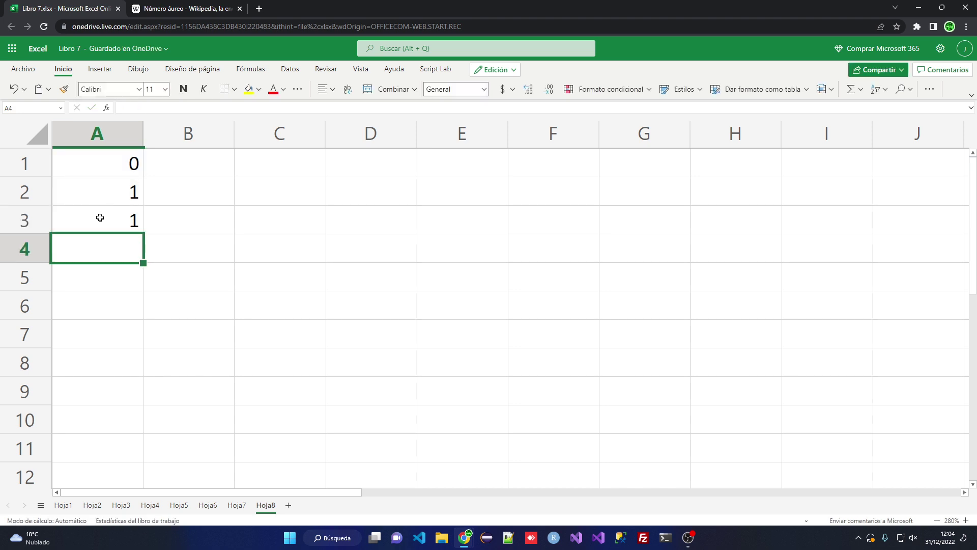
Step: Check the A3 formula and fill it down column A to row 10
left_click(135, 217)
left_click_drag(121, 108, 140, 115)
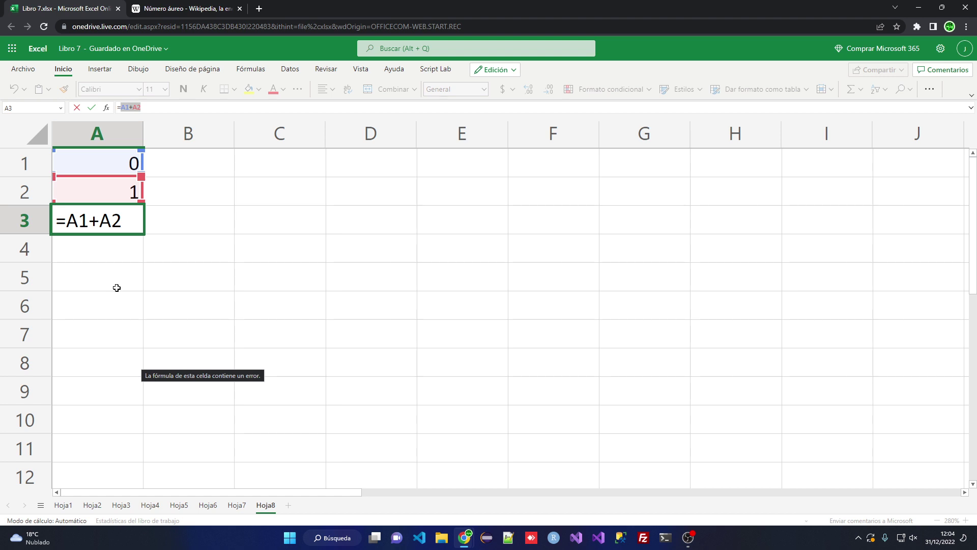
key("Return")
left_click(120, 223)
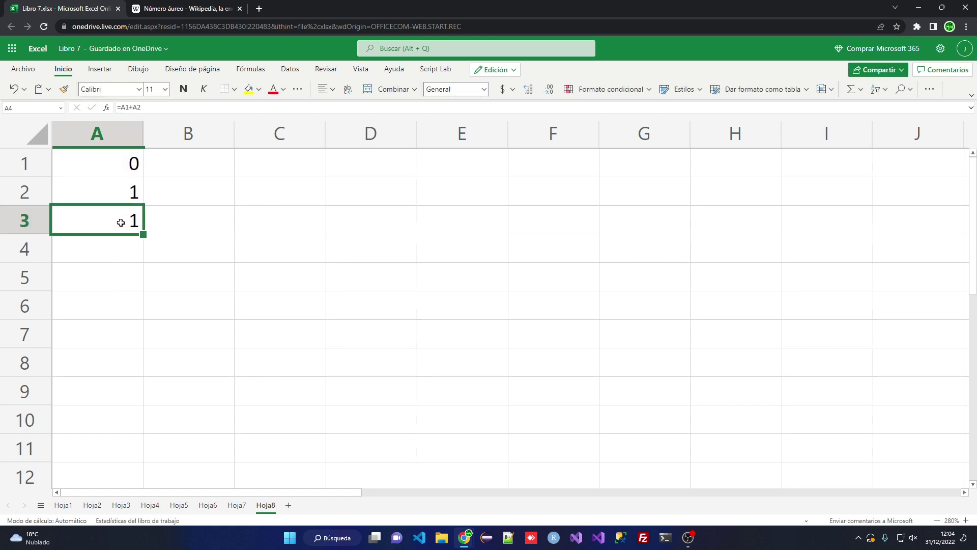
left_click_drag(143, 234, 127, 420)
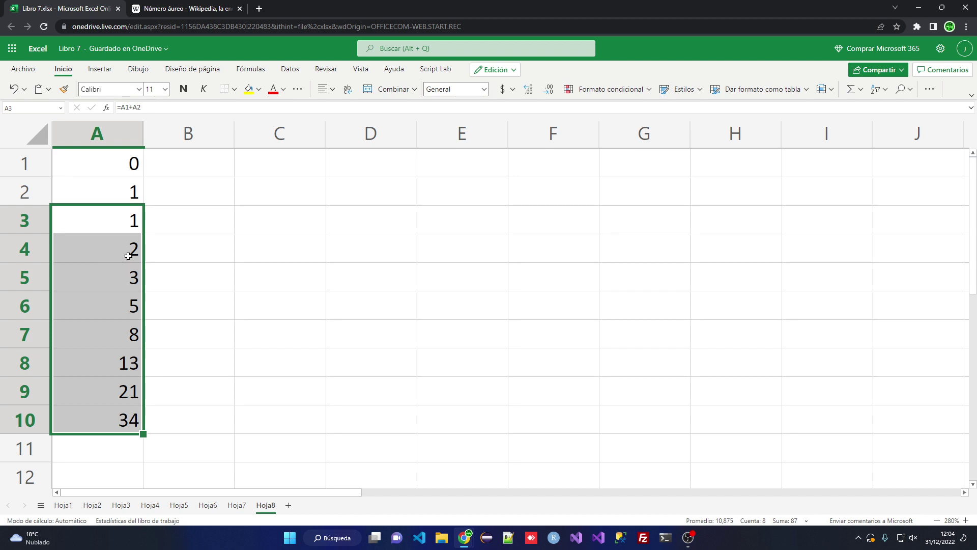
Step: Inspect cells of the filled sequence in column A to see how each builds on the two above it
left_click(129, 256)
left_click(116, 197)
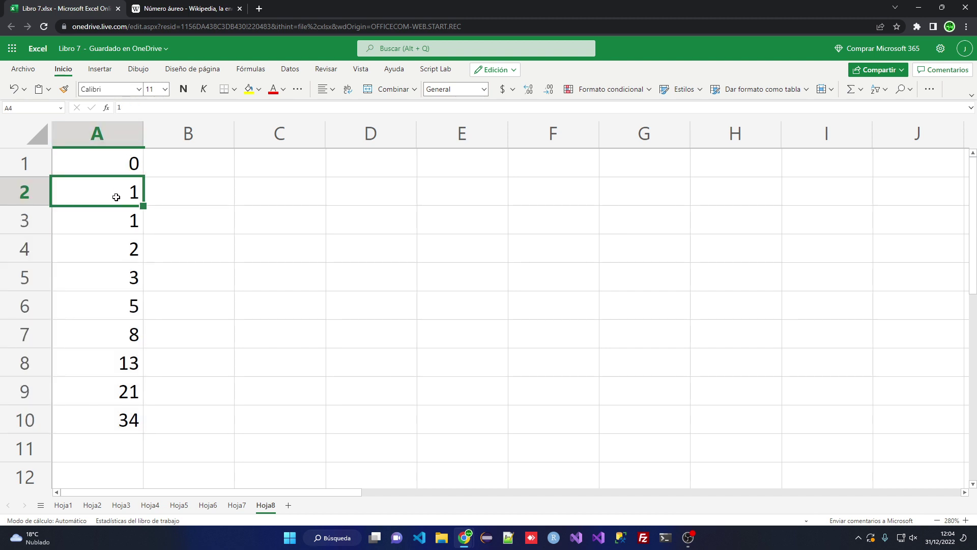
left_click_drag(116, 197, 122, 251)
left_click(116, 272)
left_click(108, 351)
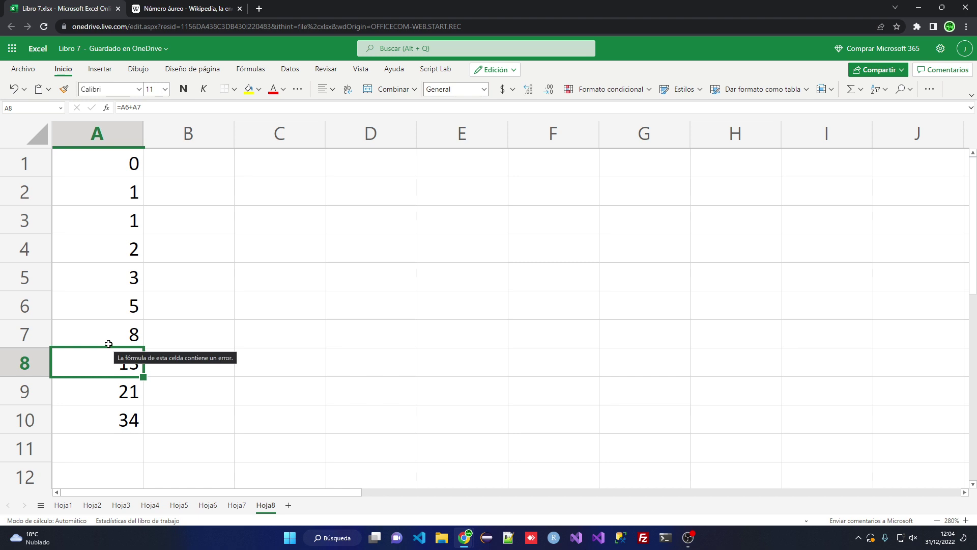
left_click(120, 288)
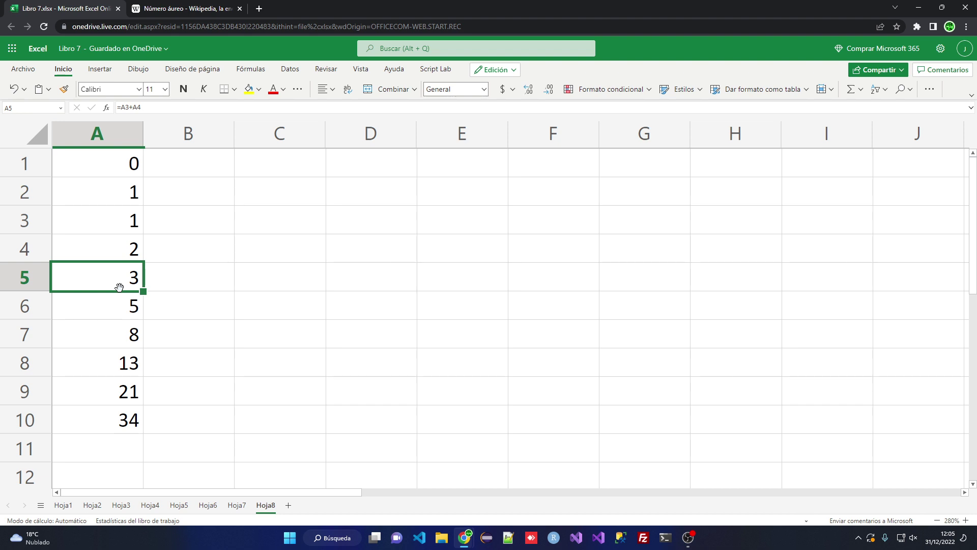
Step: Clear the whole sequence in A1:A10 and return to cell A1
left_click_drag(128, 167, 121, 410)
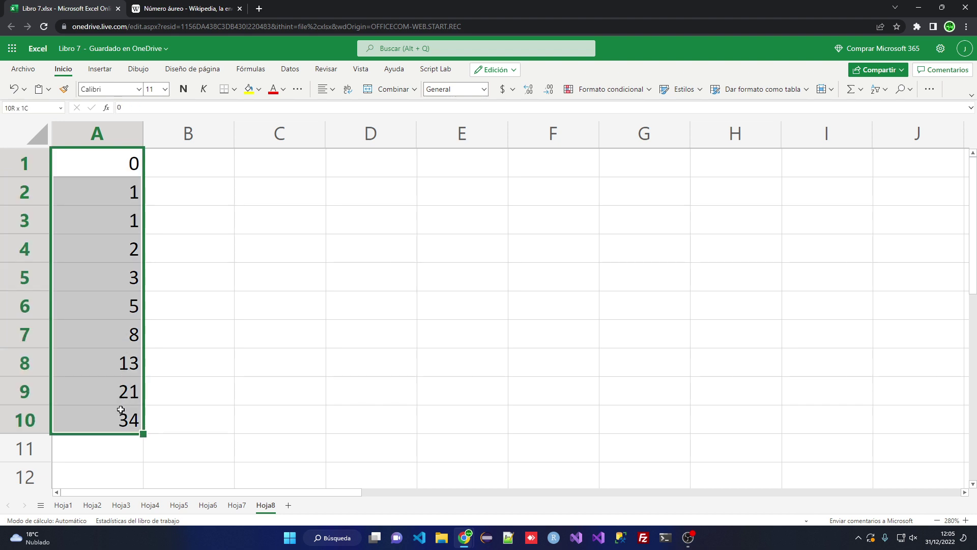
key("Delete")
key("ctrl+Home")
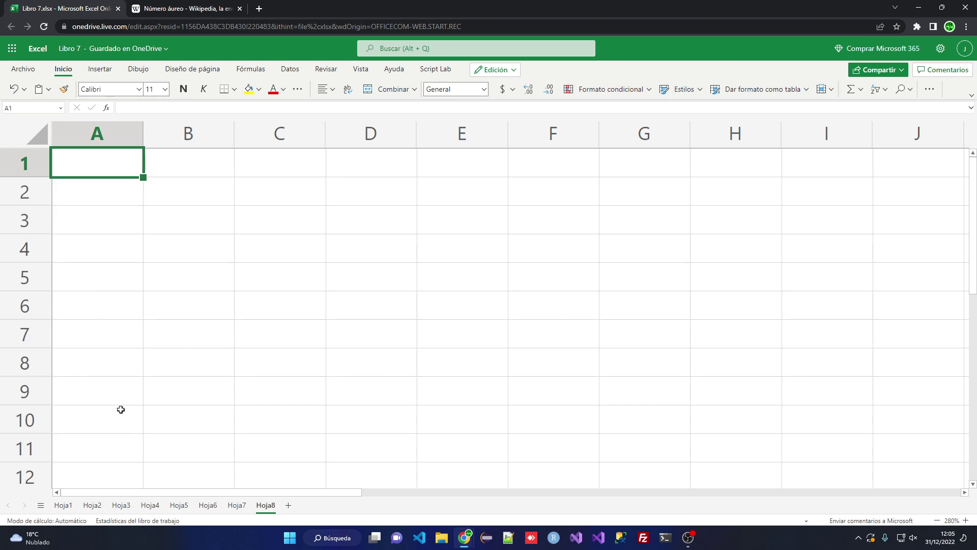
Step: Enter the label Longitud in A1 and the length 10 in B1
type("Longitud")
key("Tab")
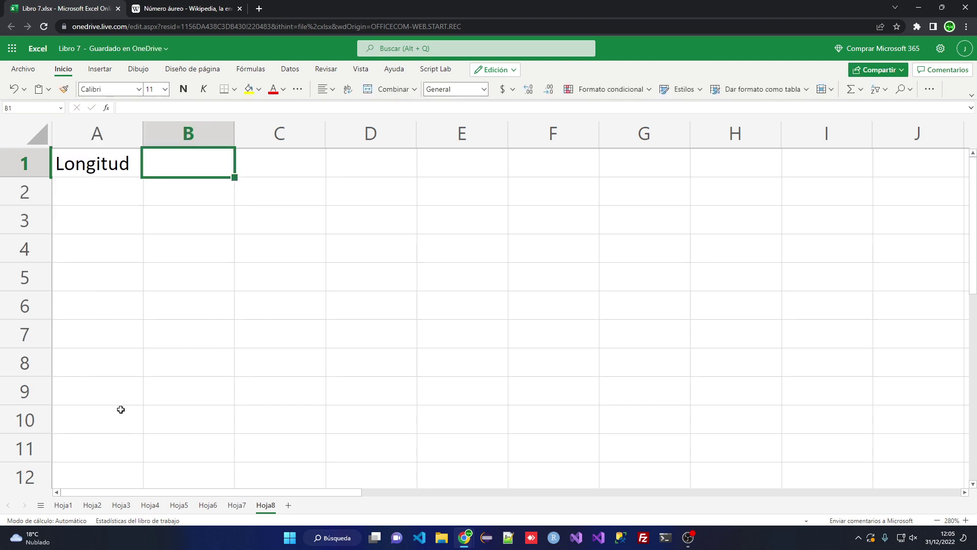
type("10")
key("Return")
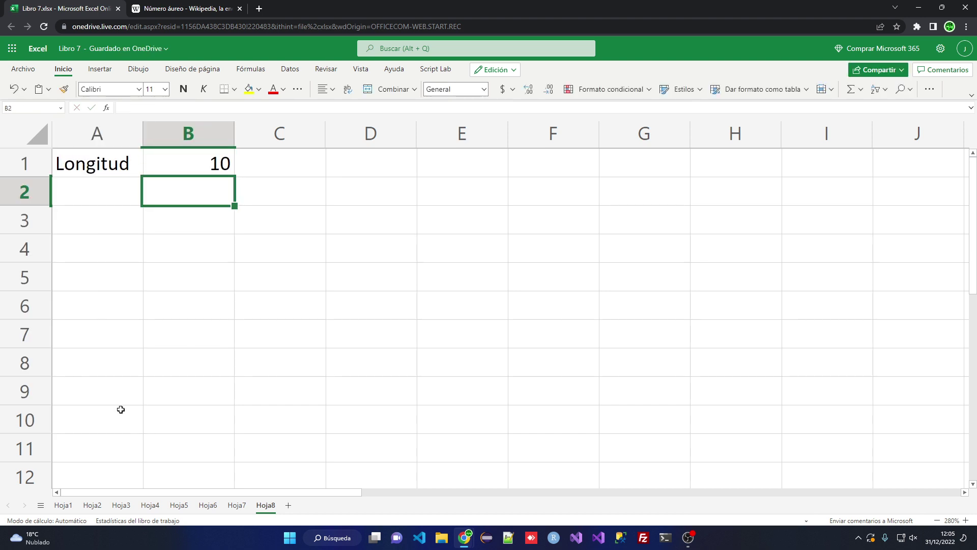
key("Up")
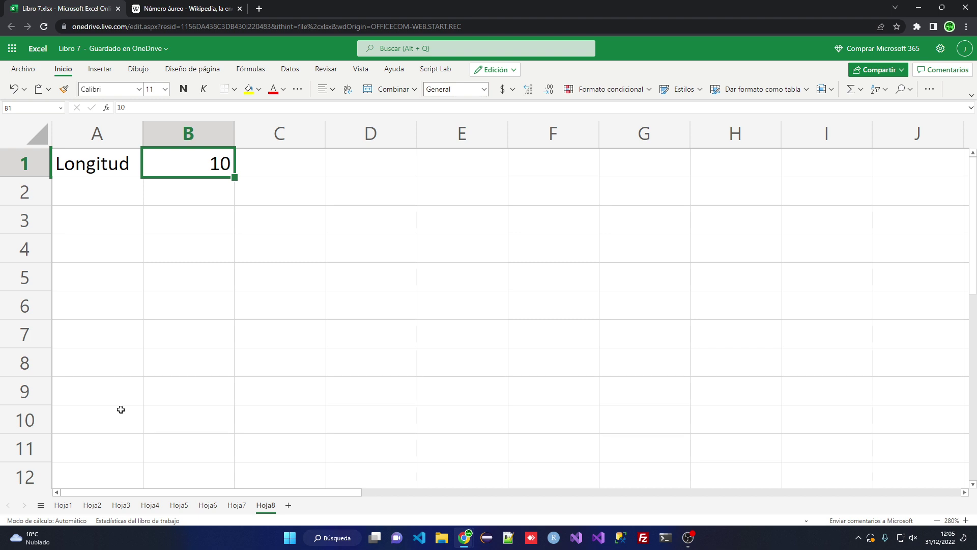
key("Down")
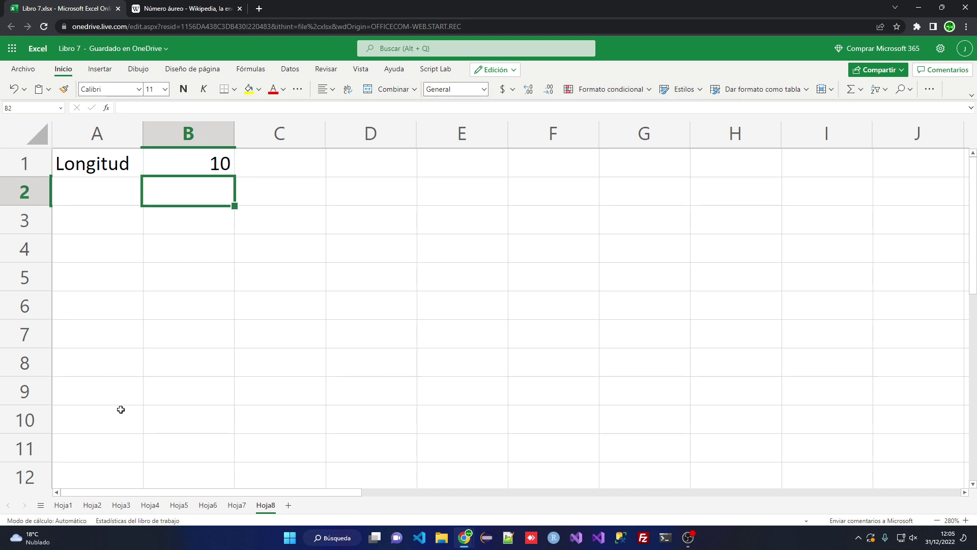
Step: Begin a formula in B2 and consult the golden ratio's definition and symbols in the Wikipedia article Número áureo
type("=")
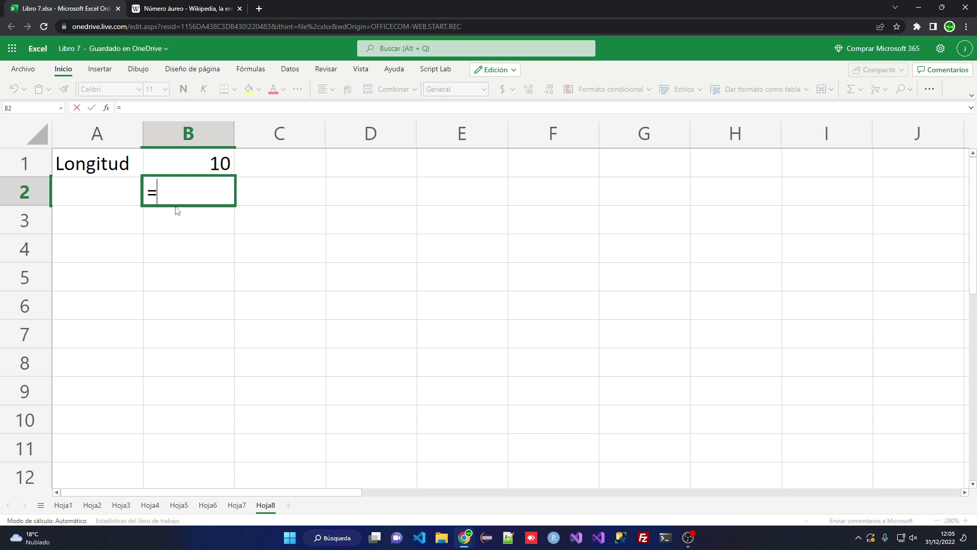
left_click(204, 9)
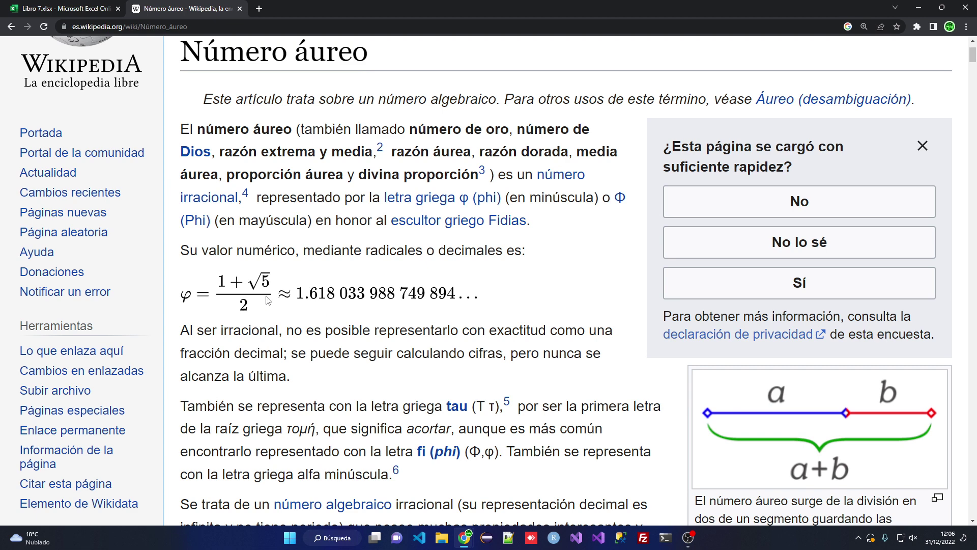
left_click_drag(181, 330, 280, 334)
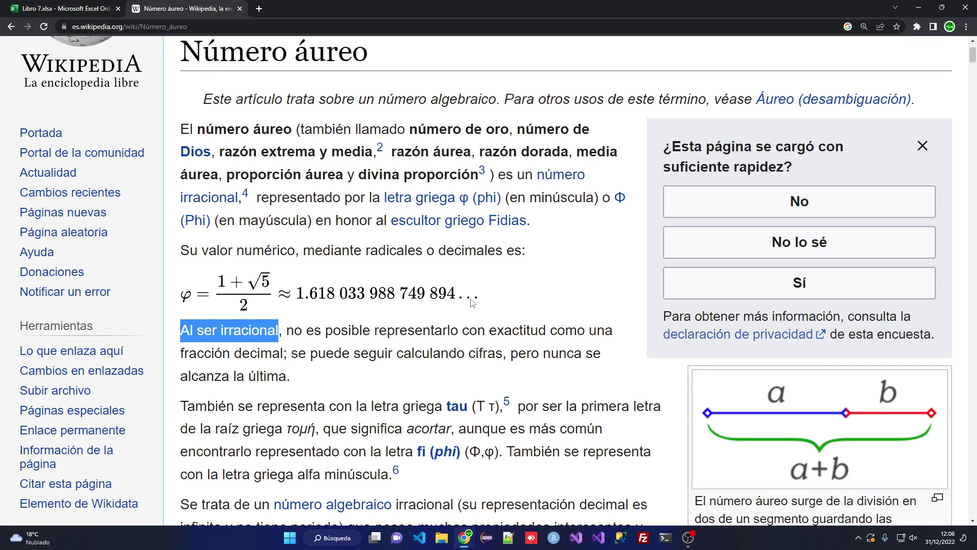
left_click(473, 453)
left_click_drag(472, 453, 494, 452)
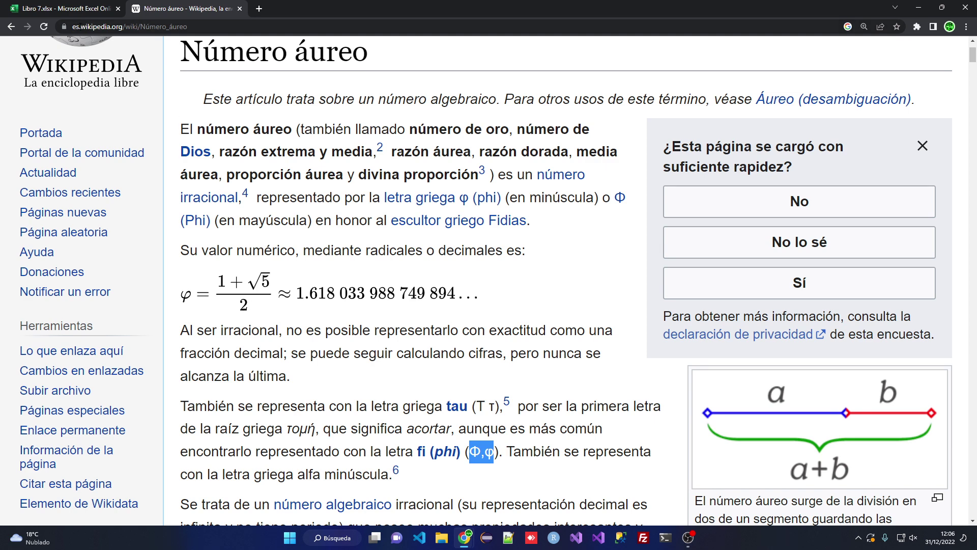
Step: Switch back to the Excel workbook and complete the B2 formula as =(1+RAIZ(5))/2
left_click(67, 9)
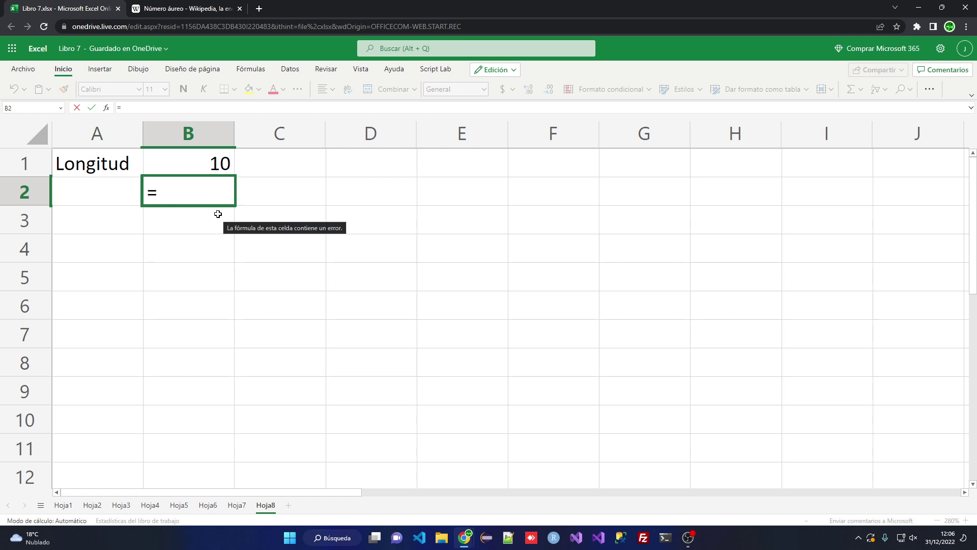
type("(1+")
type("raiz(5)")
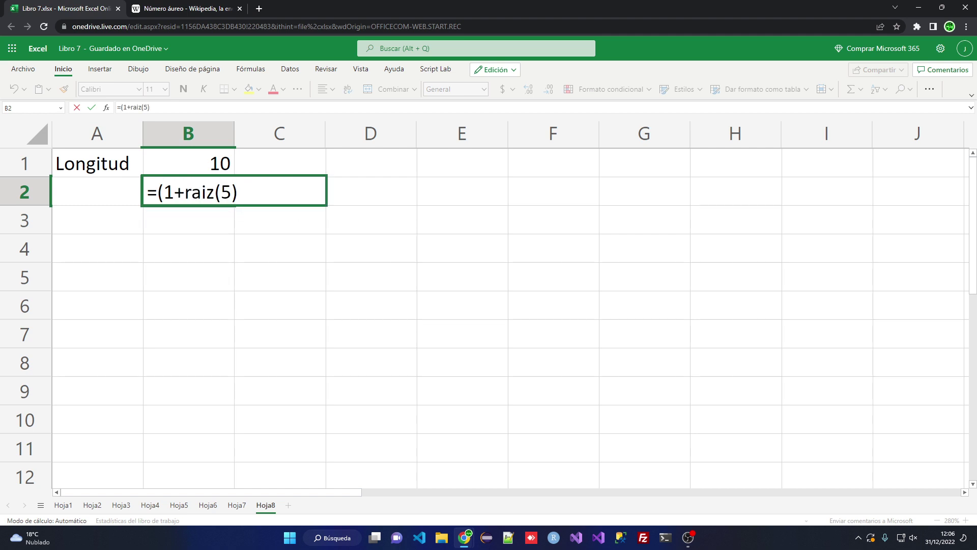
type(")/2")
key("Return")
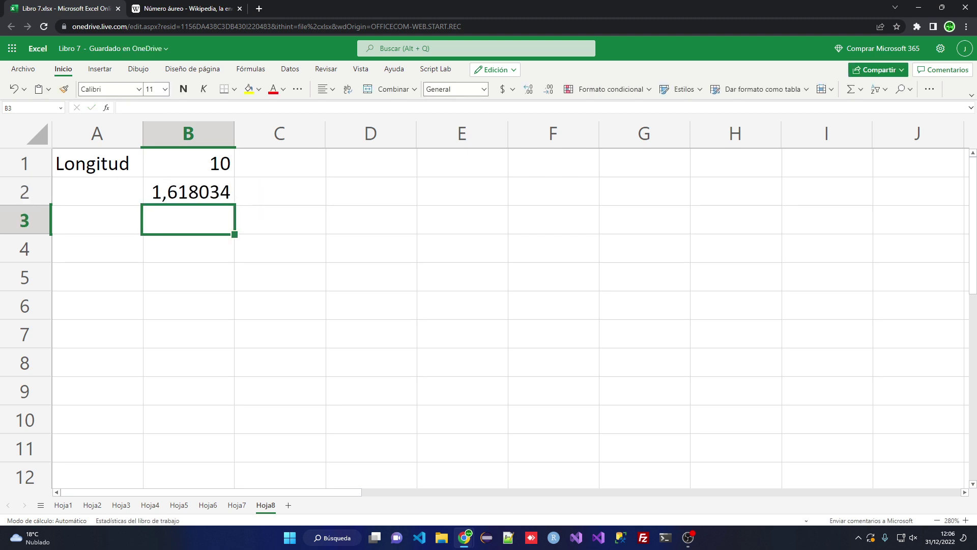
Step: Compare the result in B2 with the golden ratio's decimal value in the Wikipedia article, returning to the workbook
left_click(200, 200)
left_click(181, 8)
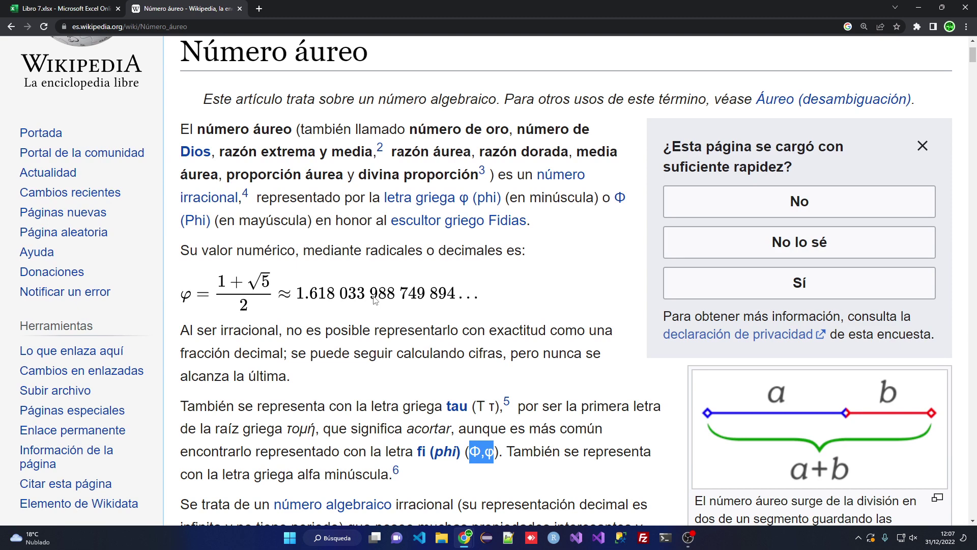
left_click(63, 9)
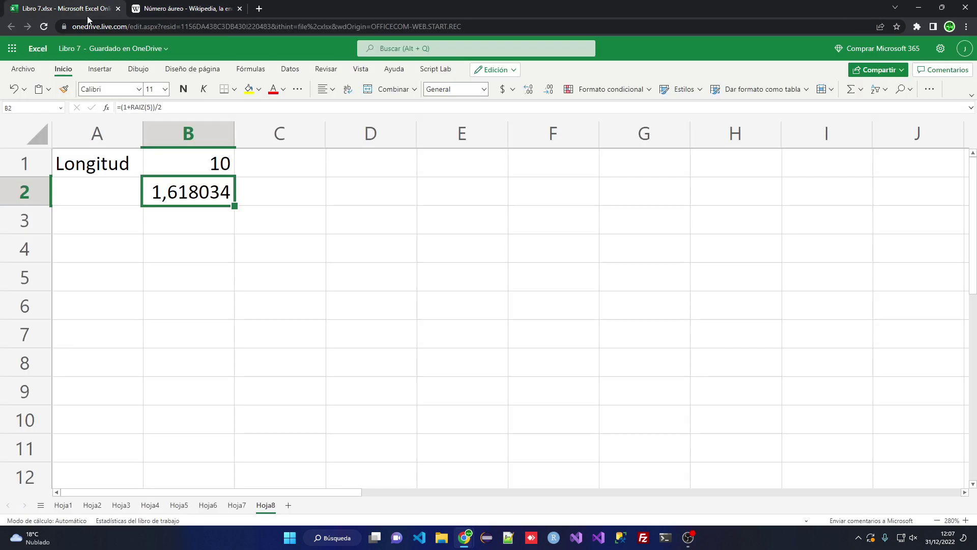
Step: Edit the B2 formula to enclose (1+RAIZ(5))/2 in outer parentheses and append ^() for an exponent
double_click(218, 192)
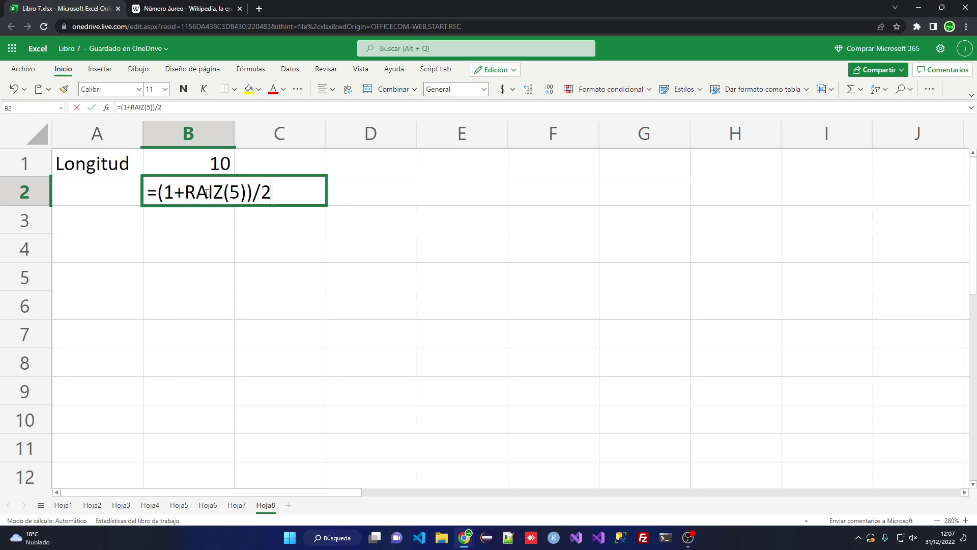
left_click(158, 201)
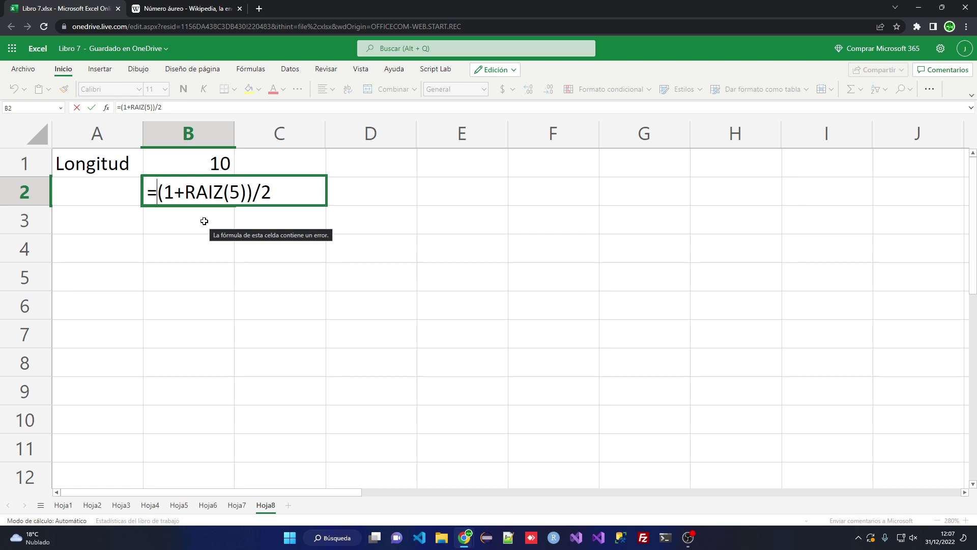
type("(")
key("End")
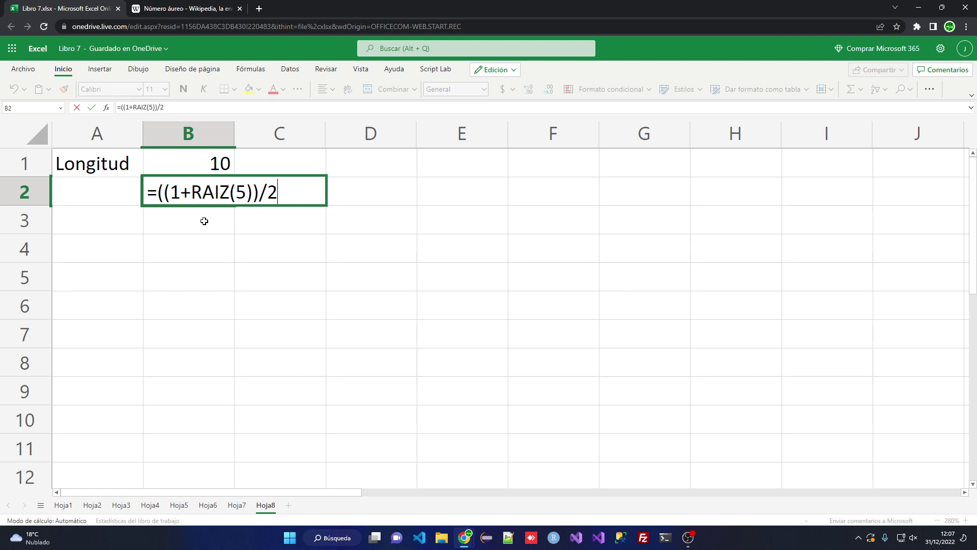
type(")^")
type("()")
Step: Fill the exponent parentheses in the B2 formula with fila(indirecto("1:"&B1))-1
key("Left")
type("fila(")
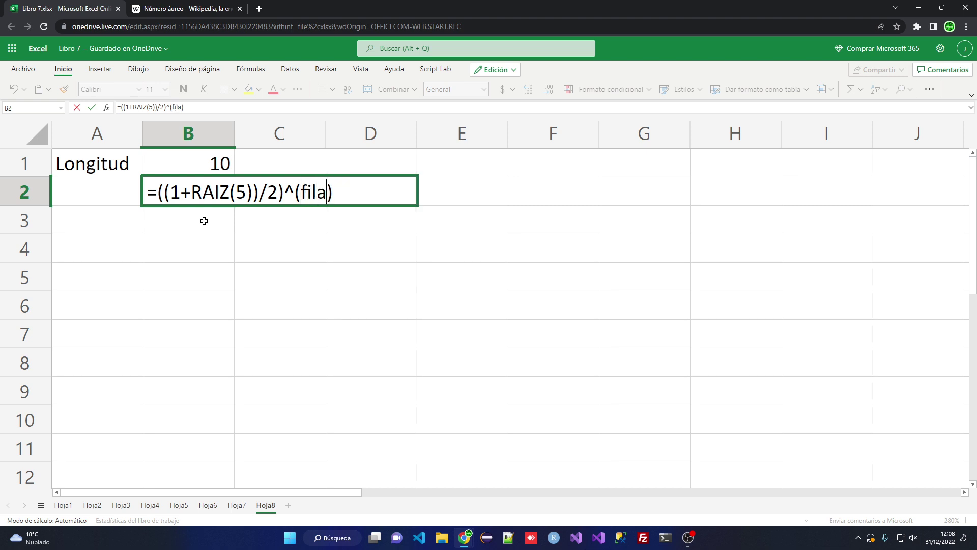
type("indirecto(")
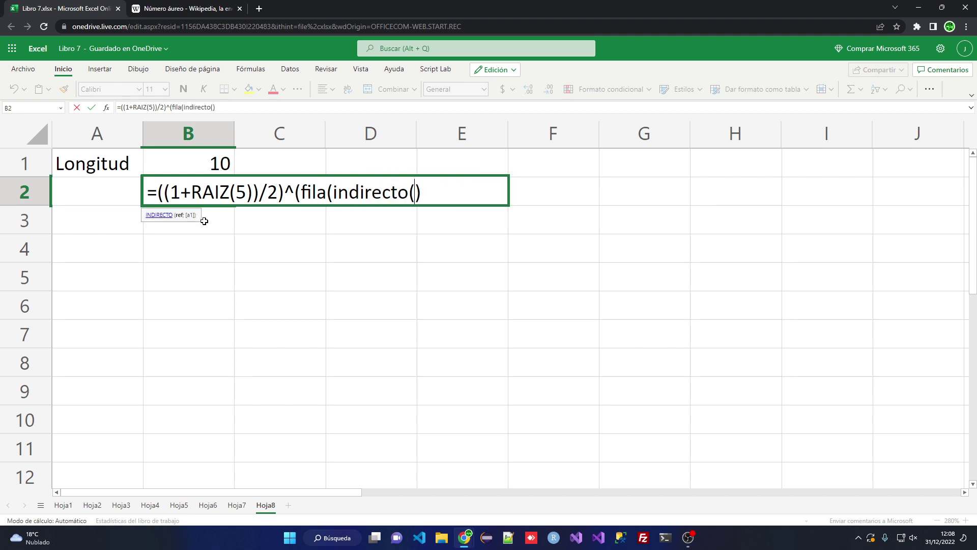
type("\"1:\"&")
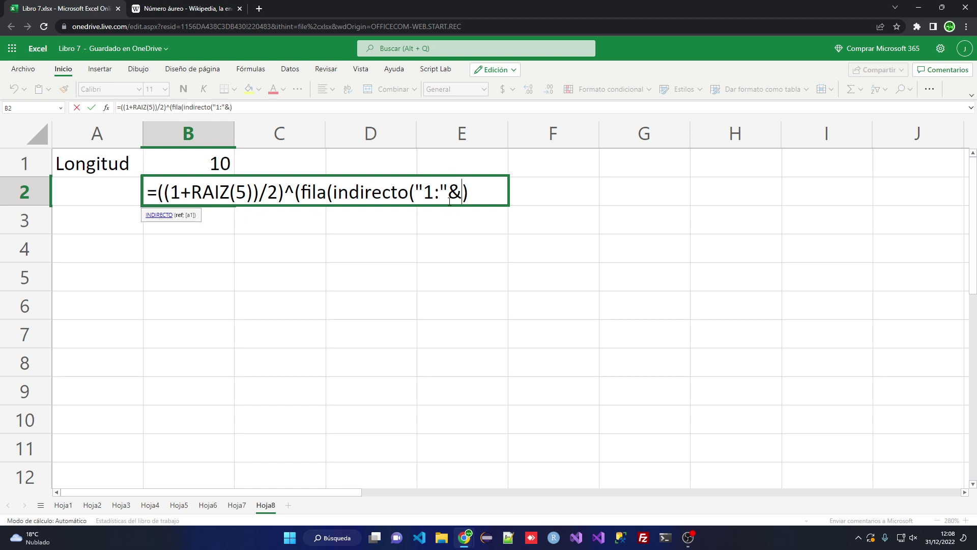
left_click(216, 163)
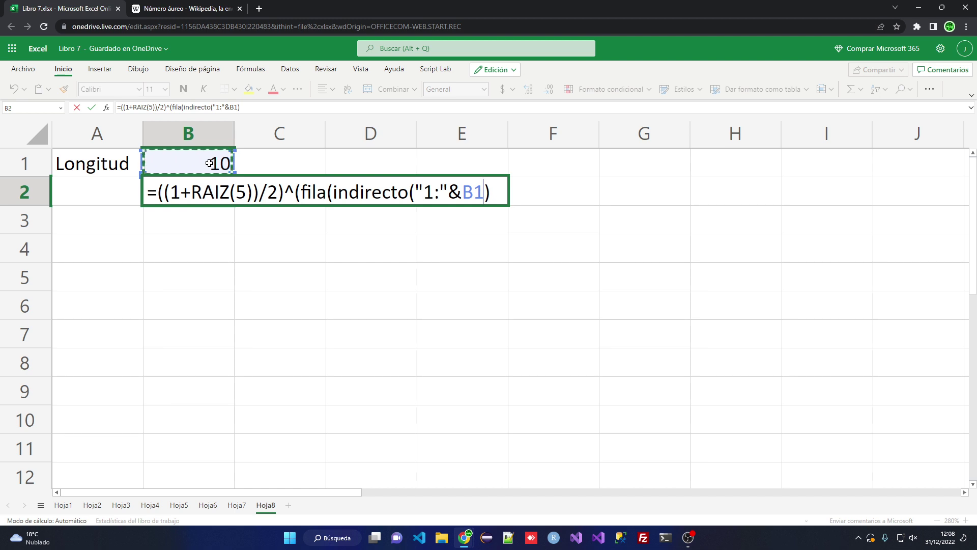
type("))")
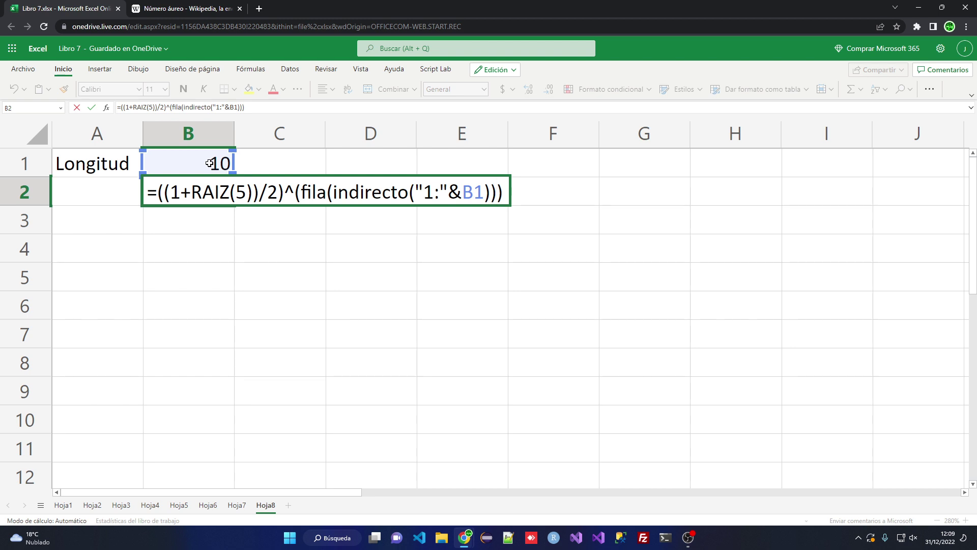
key("Left")
type("-1")
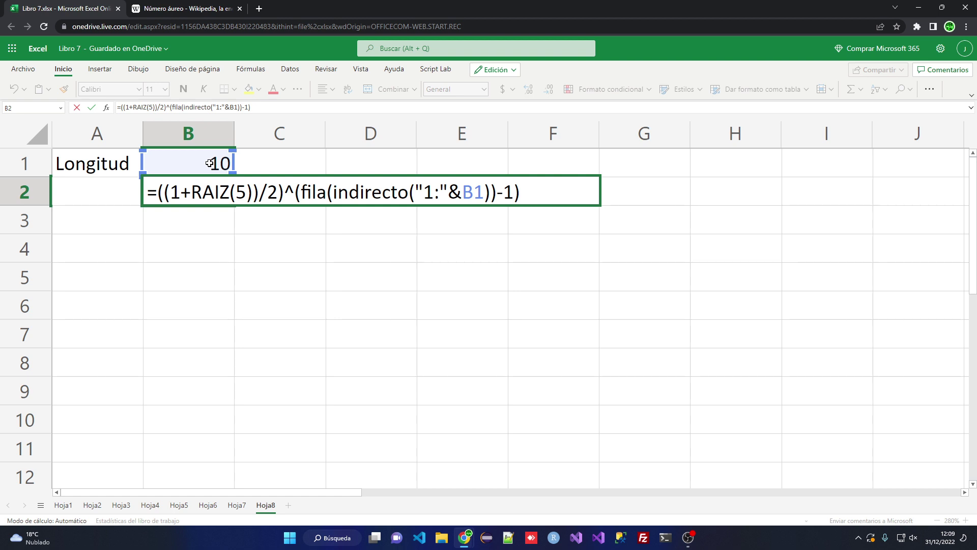
Step: Review the row-number exponent and the golden-ratio base in the B2 formula, and commit it
double_click(428, 193)
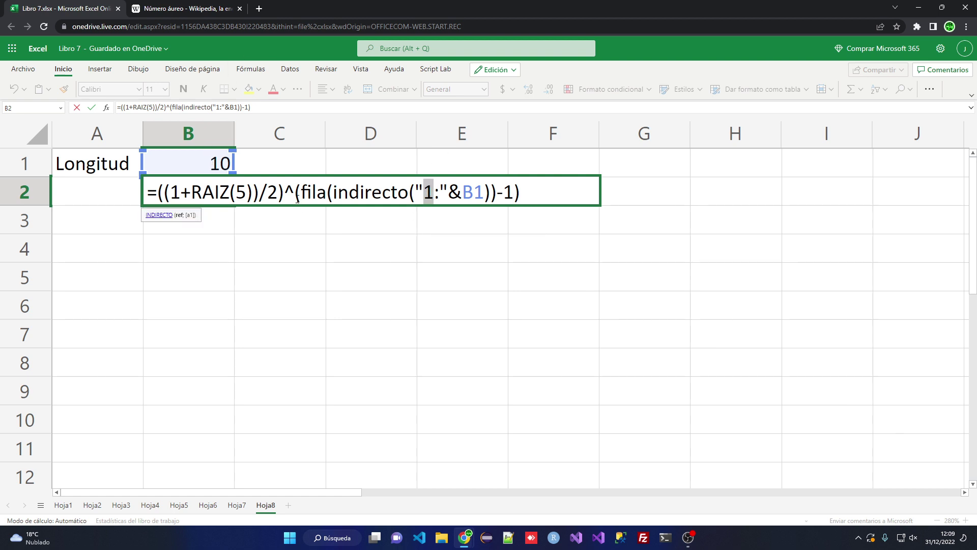
left_click_drag(298, 198, 410, 192)
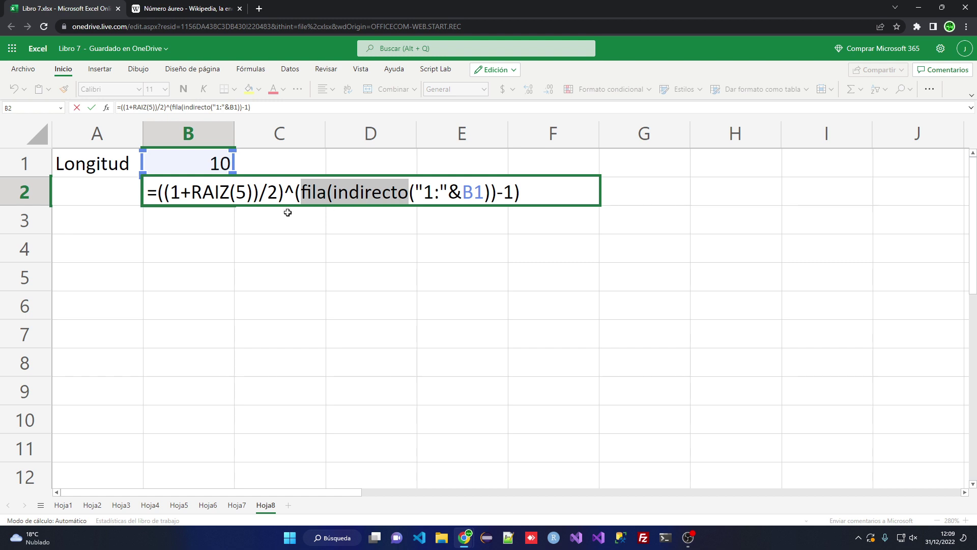
left_click(301, 193)
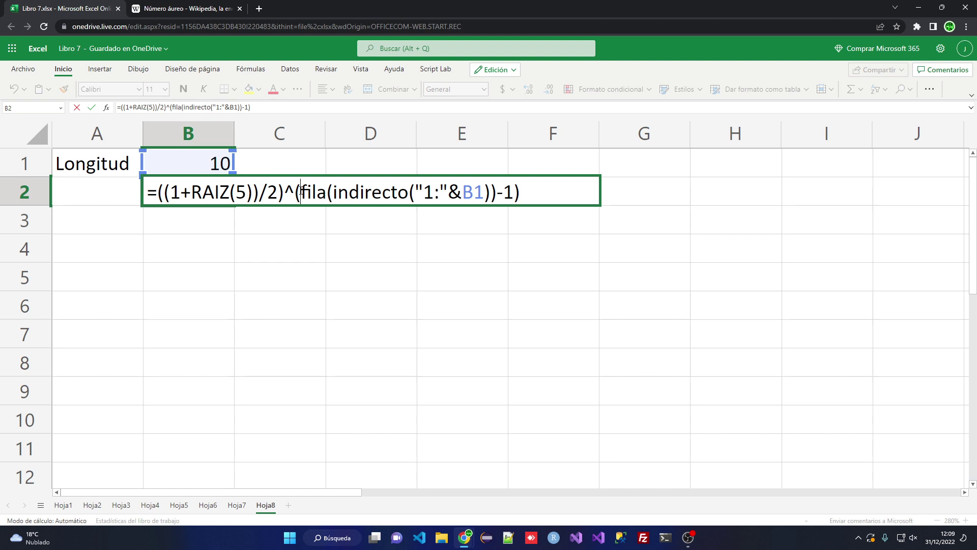
left_click_drag(499, 193, 510, 193)
left_click_drag(297, 201, 535, 201)
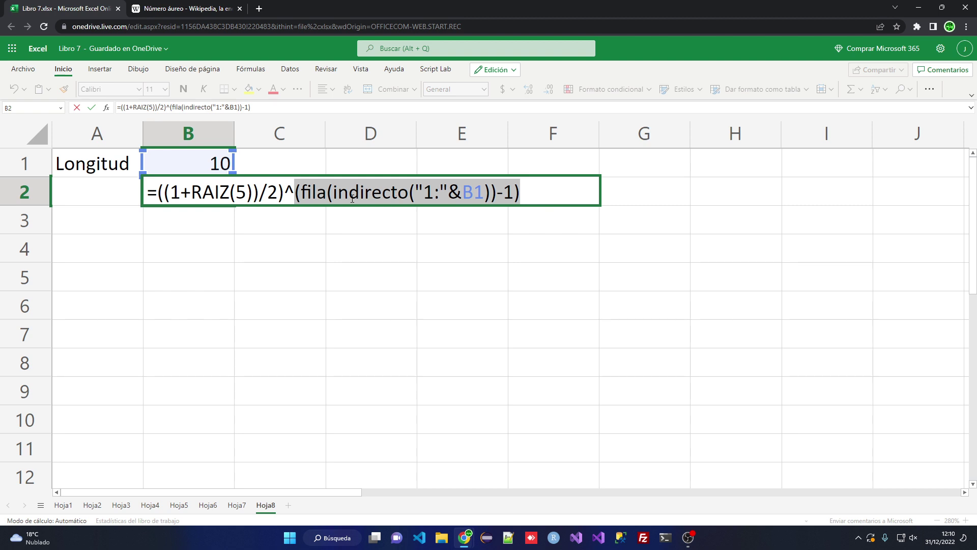
left_click_drag(159, 193, 285, 196)
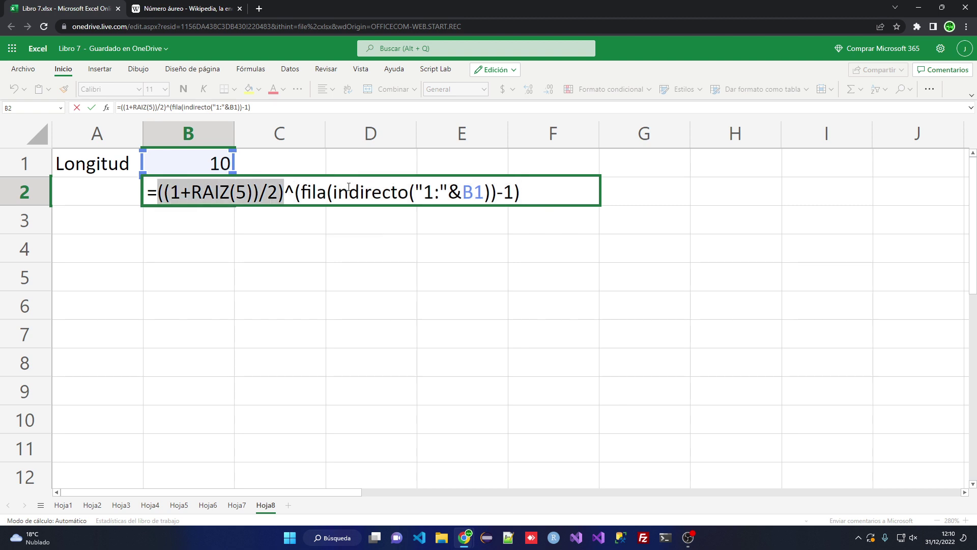
left_click(567, 199)
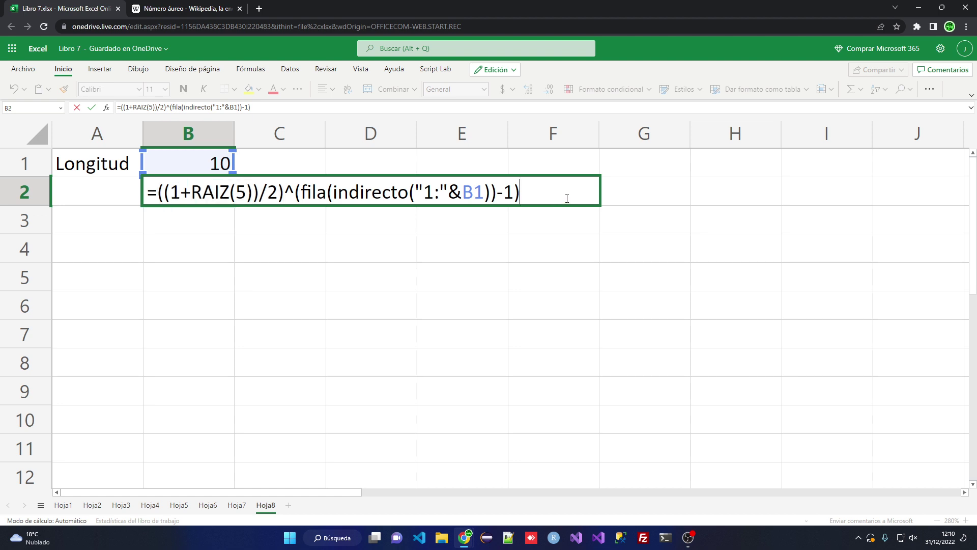
key("Return")
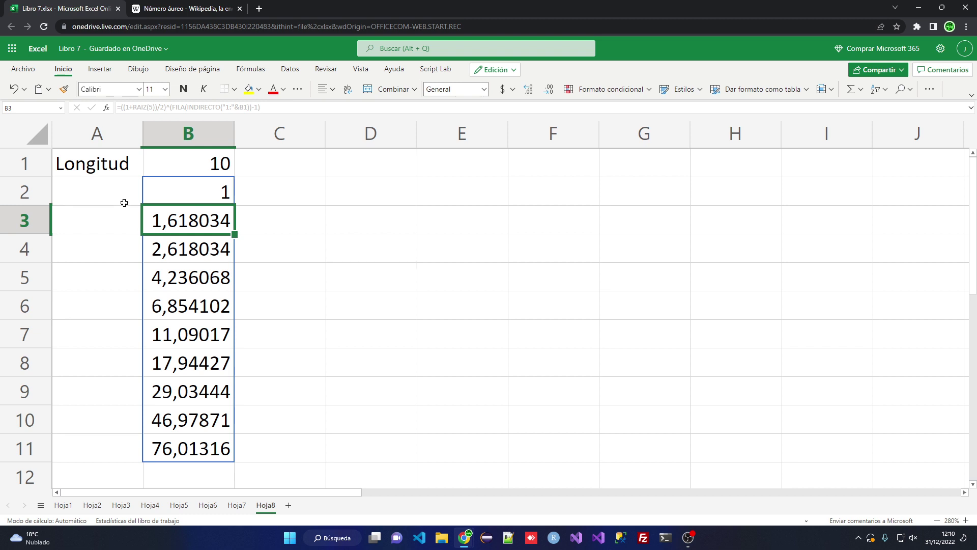
Step: Try overwriting cell B5 inside the spilled array with sdsdsd, and undo the entry
left_click(183, 285)
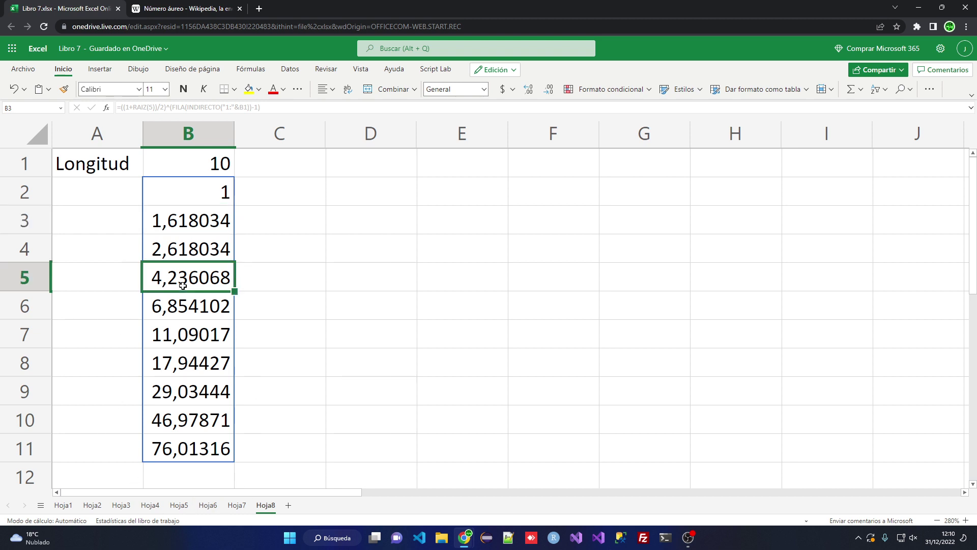
type("sdsdsd")
key("Return")
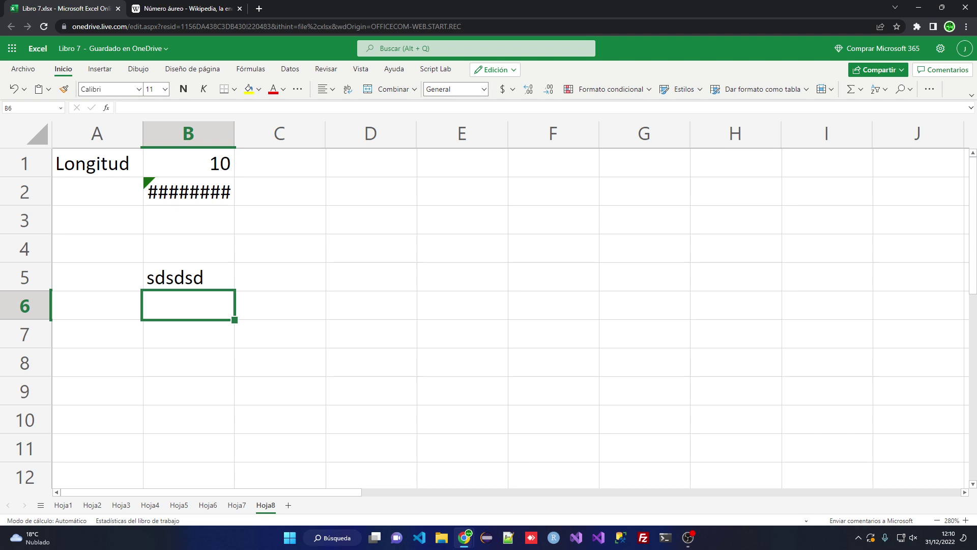
key("ctrl+z")
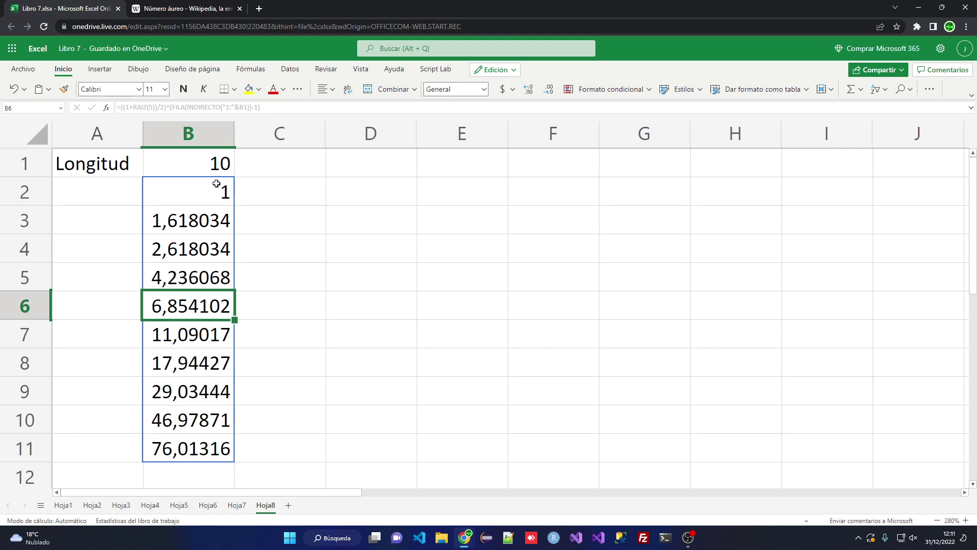
Step: Append /raiz(5)+0,5 to the end of the B2 formula and commit it
double_click(199, 191)
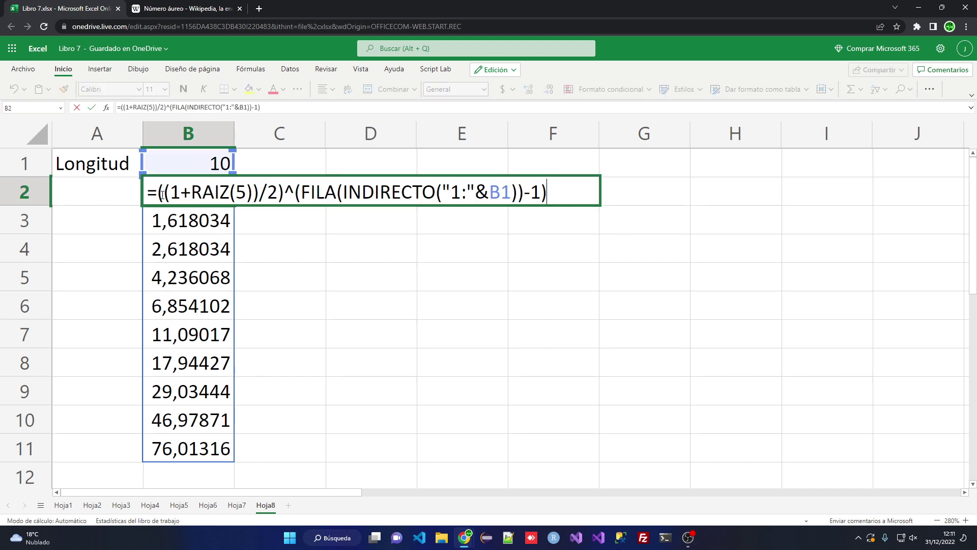
type("/")
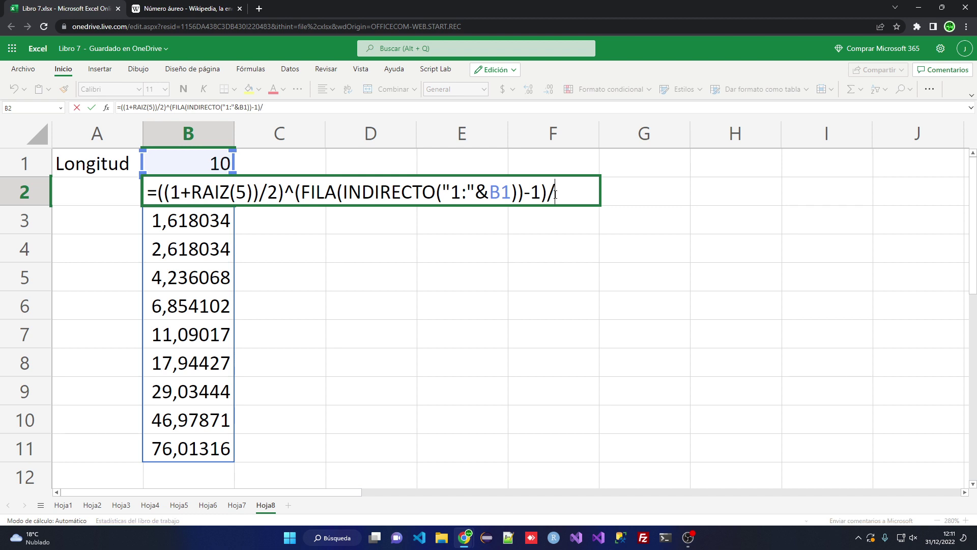
type("raiz(5)")
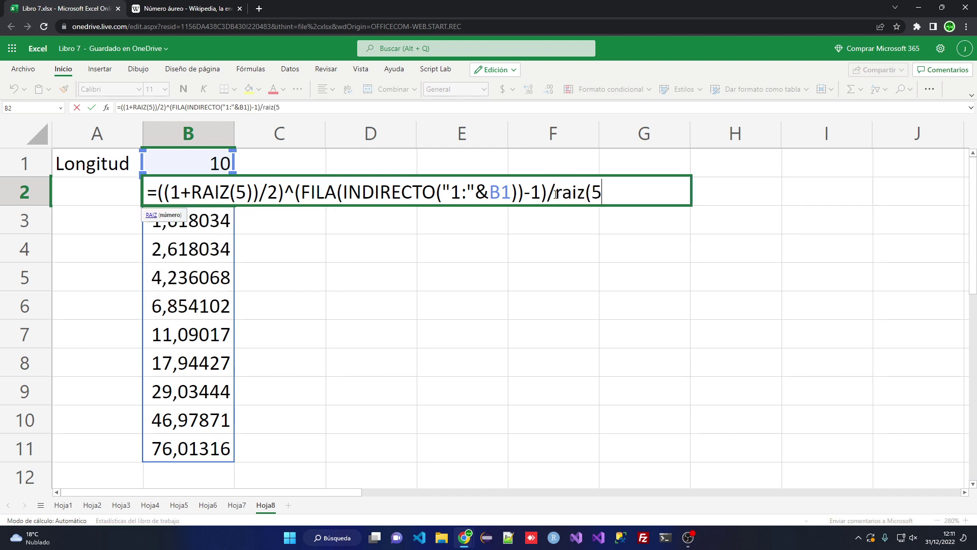
type("+")
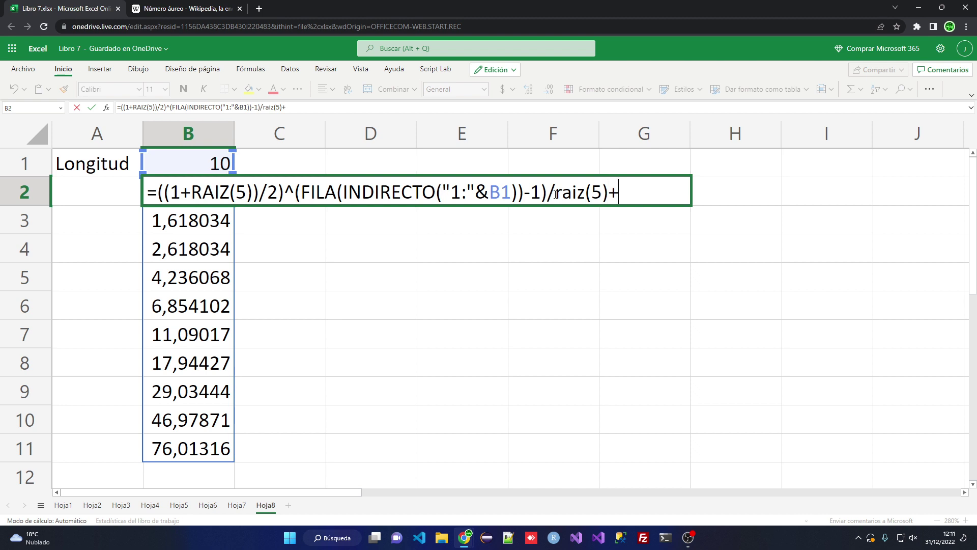
type(",5")
key("Left")
key("Left")
key("End")
key("Return")
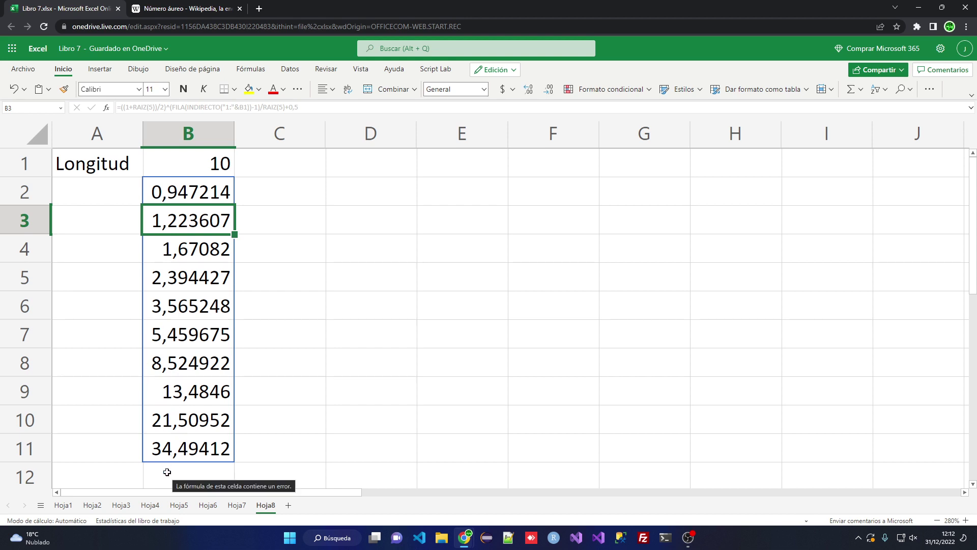
Step: Wrap the entire B2 expression in the TRUNCAR function and commit the formula
double_click(188, 198)
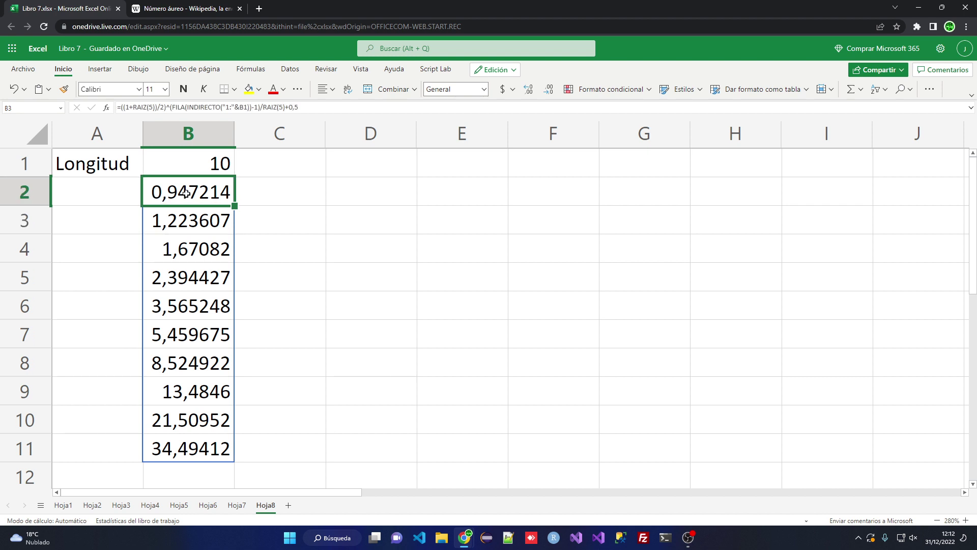
type("truncar")
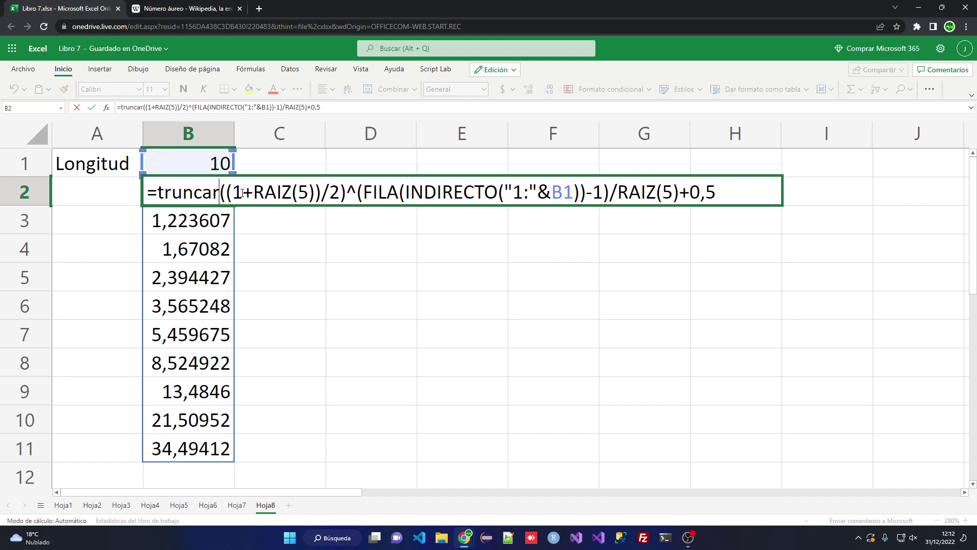
type("(")
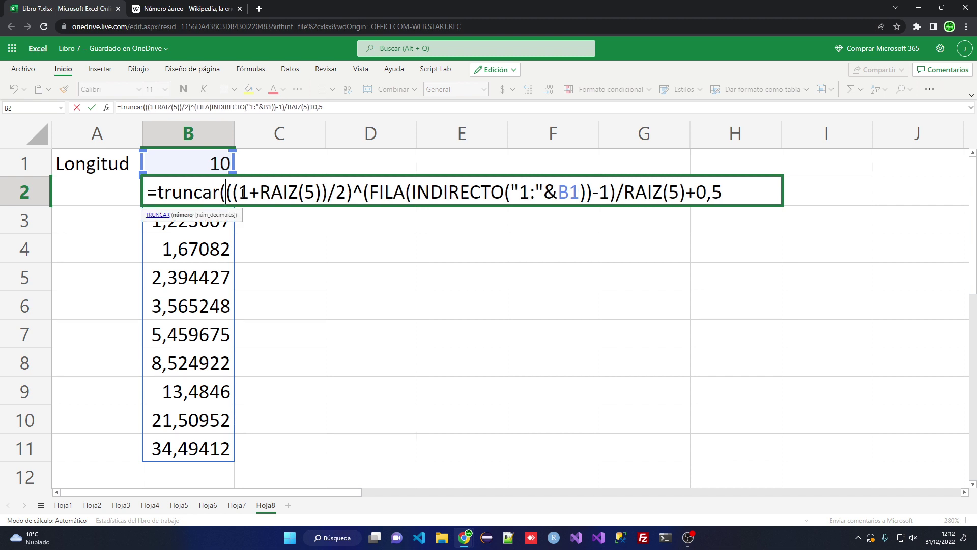
key("End")
type(")")
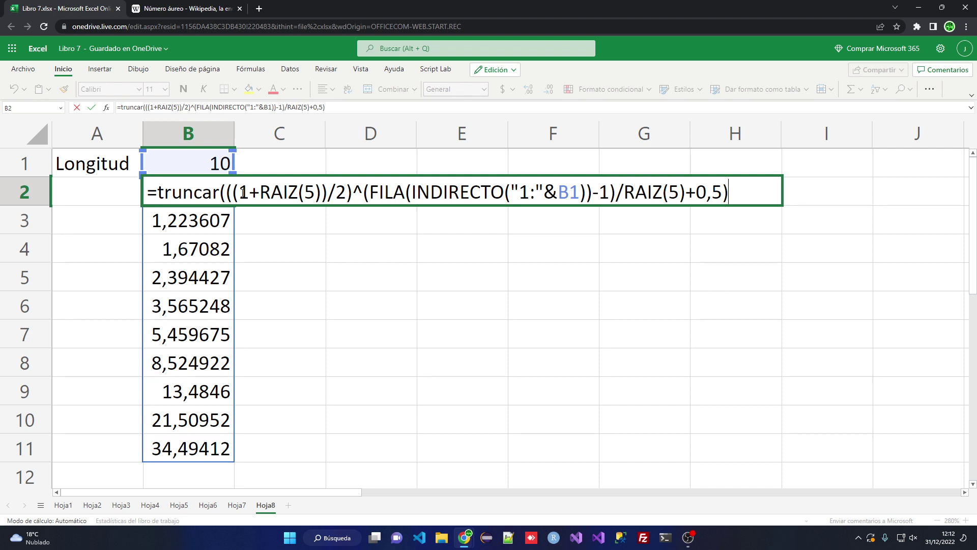
key("Return")
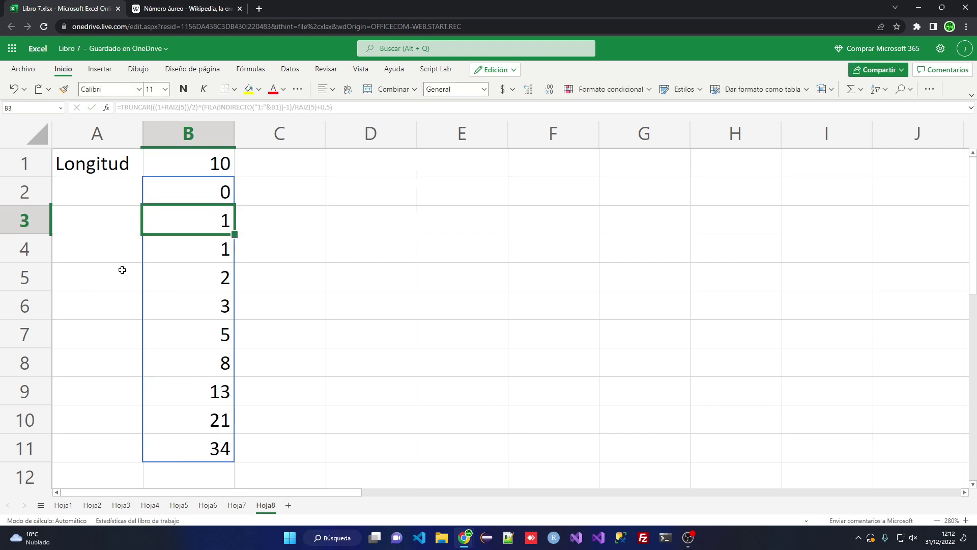
Step: Select the sequence in B2:B11, try overwriting B7 with jhkjh, and undo the entry
left_click_drag(201, 194, 194, 437)
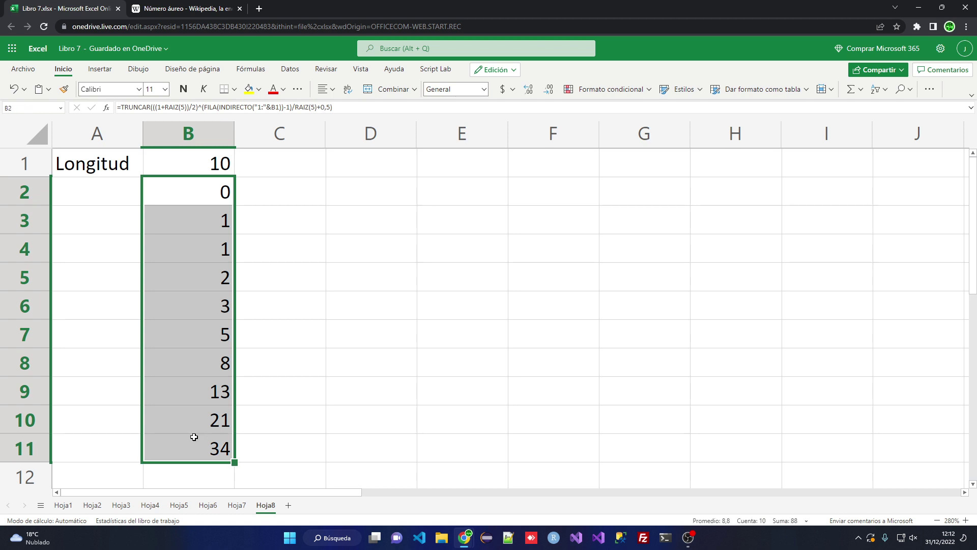
left_click(203, 338)
type("jhkjh")
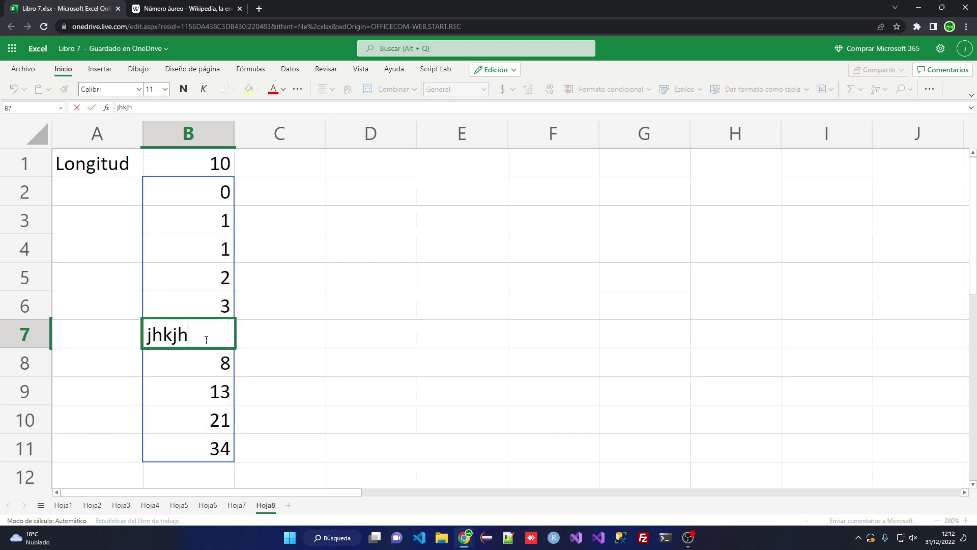
key("Return")
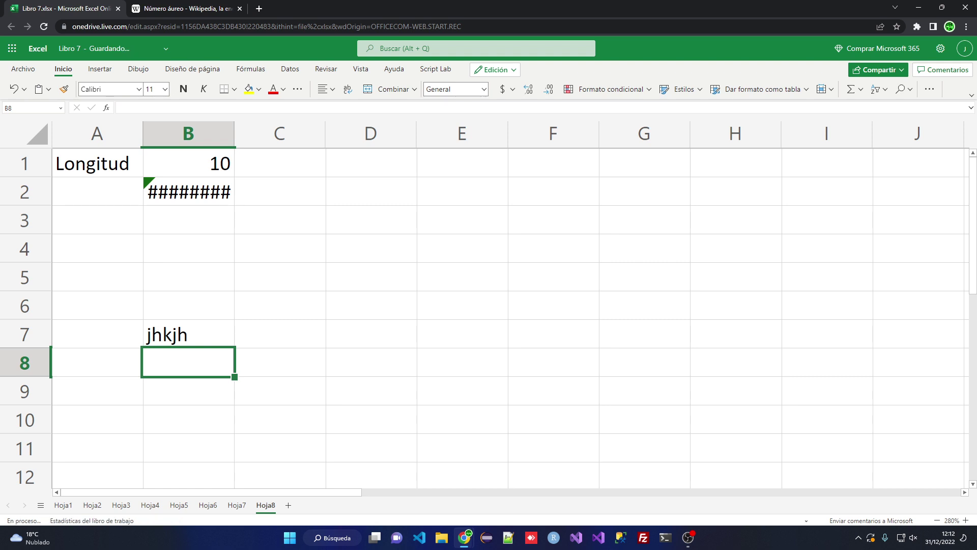
key("ctrl+z")
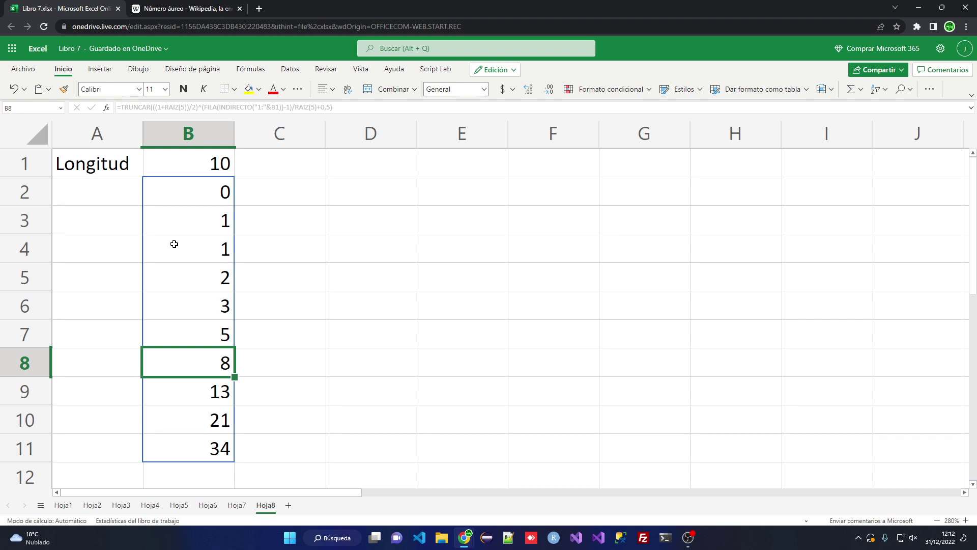
Step: Examine the spilled sequence in B2:B11 and the complete TRUNCAR formula in B2, leaving it as is
left_click_drag(197, 194, 208, 441)
left_click(199, 190)
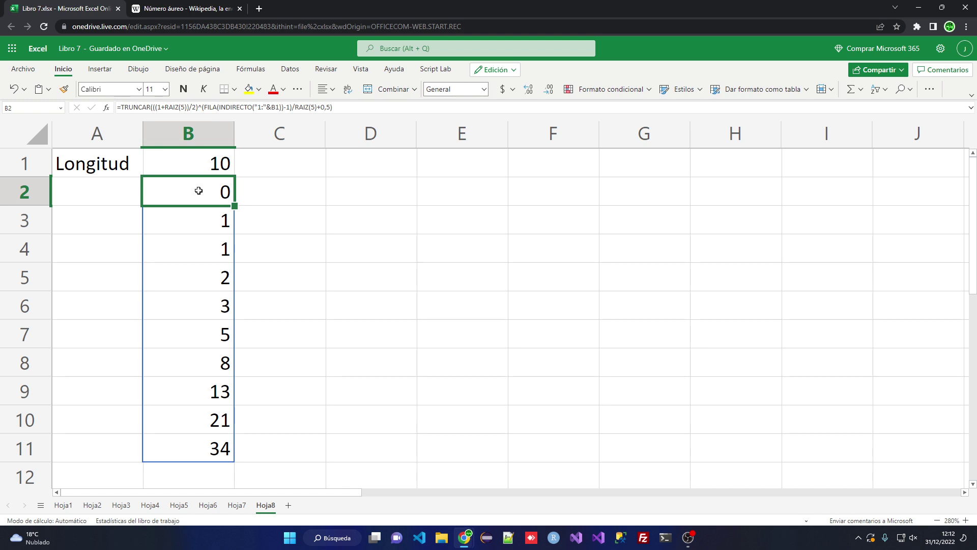
double_click(199, 191)
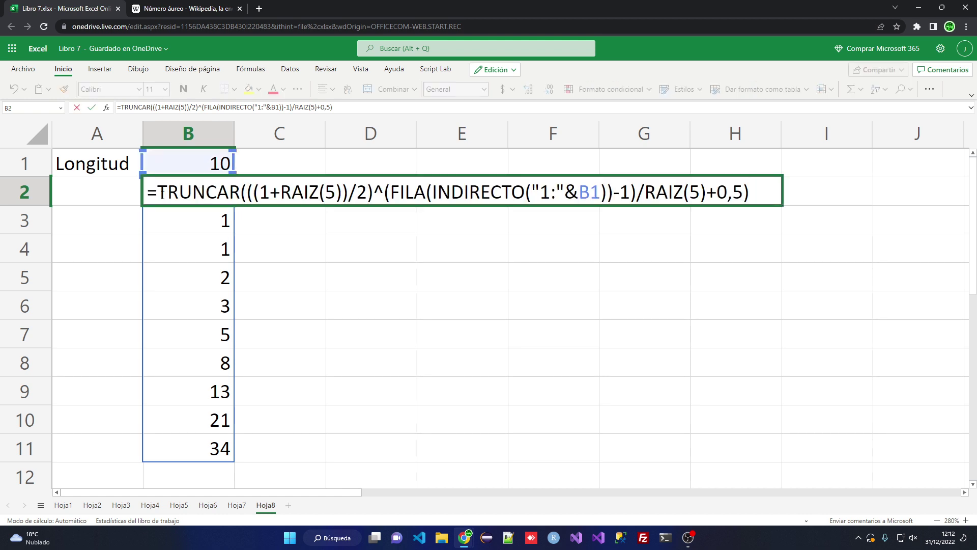
left_click_drag(158, 191, 799, 191)
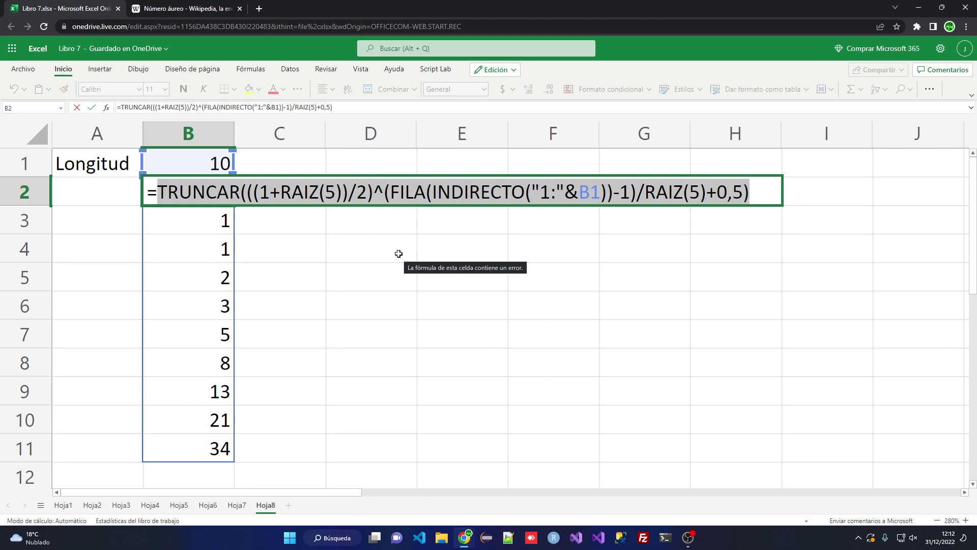
key("Return")
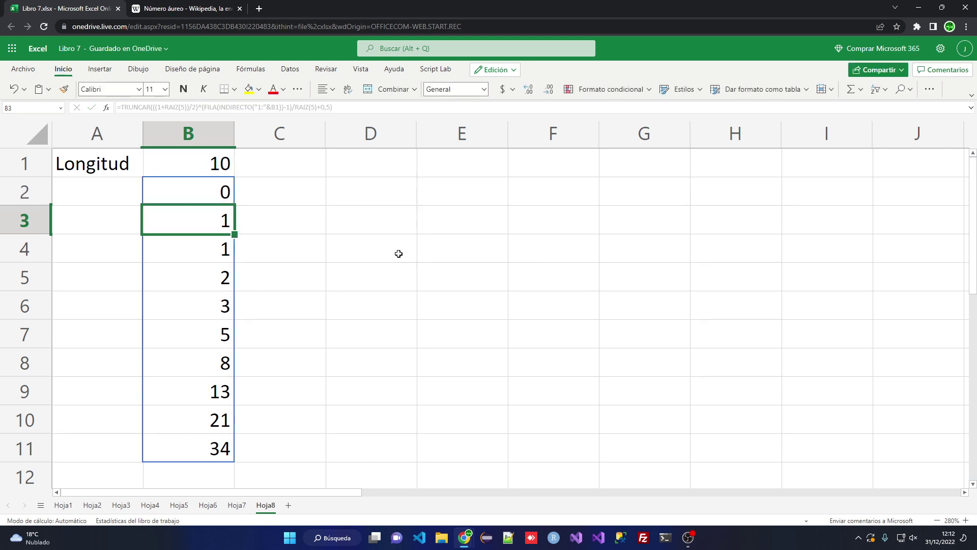
Step: Enter an illustrative array constant in C2 as ={0;1;1;2;3;5...}
key("Up")
key("Right")
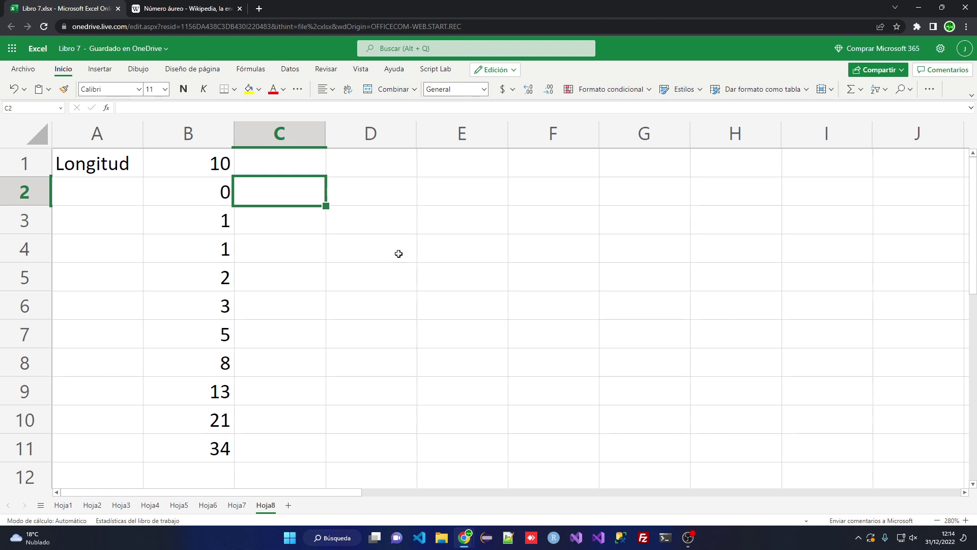
type("=")
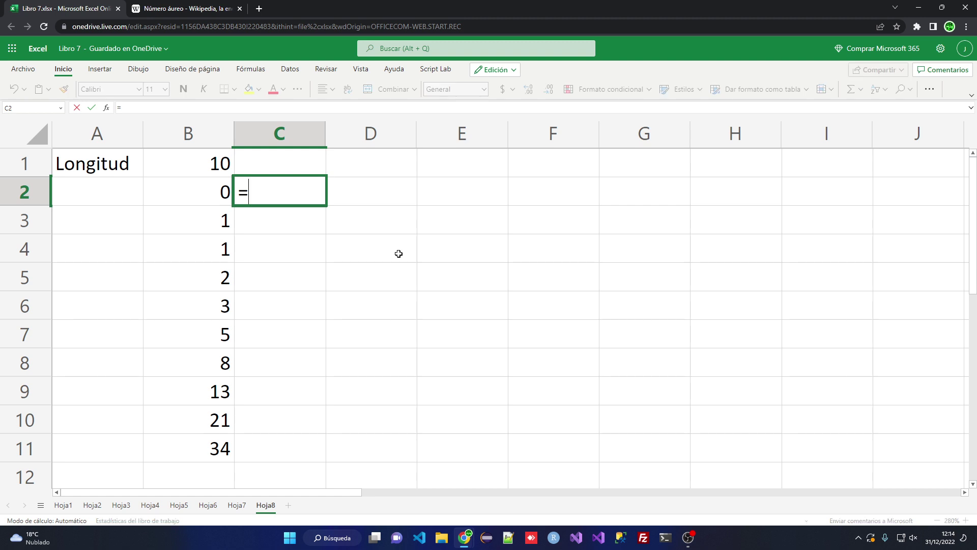
type("{0;1;1;2")
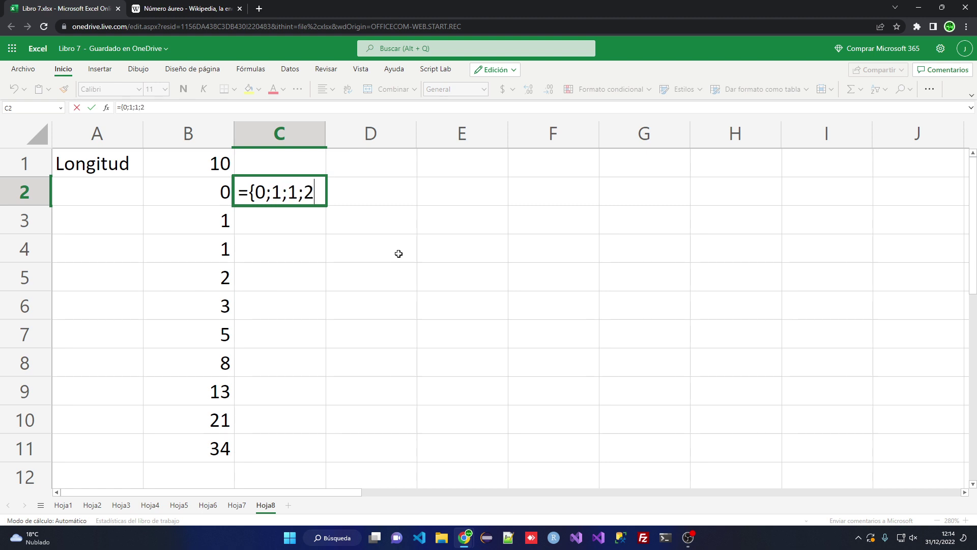
type(";3,%")
key("BackSpace")
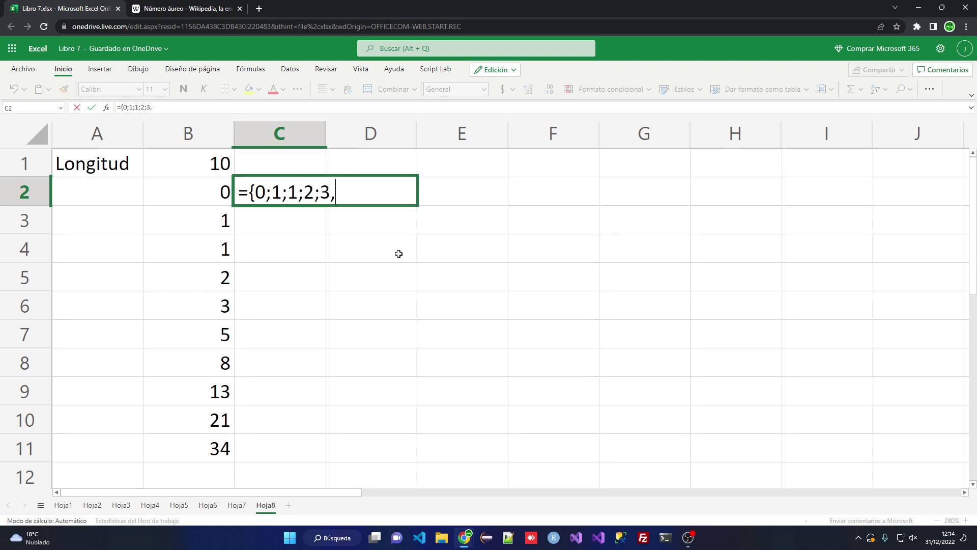
type("5")
key("BackSpace")
key("BackSpace")
type(";5...}")
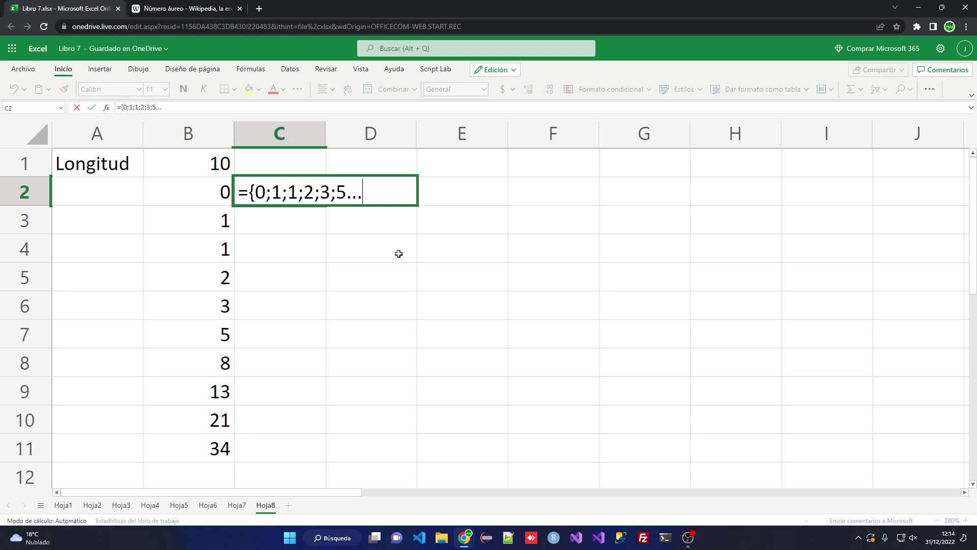